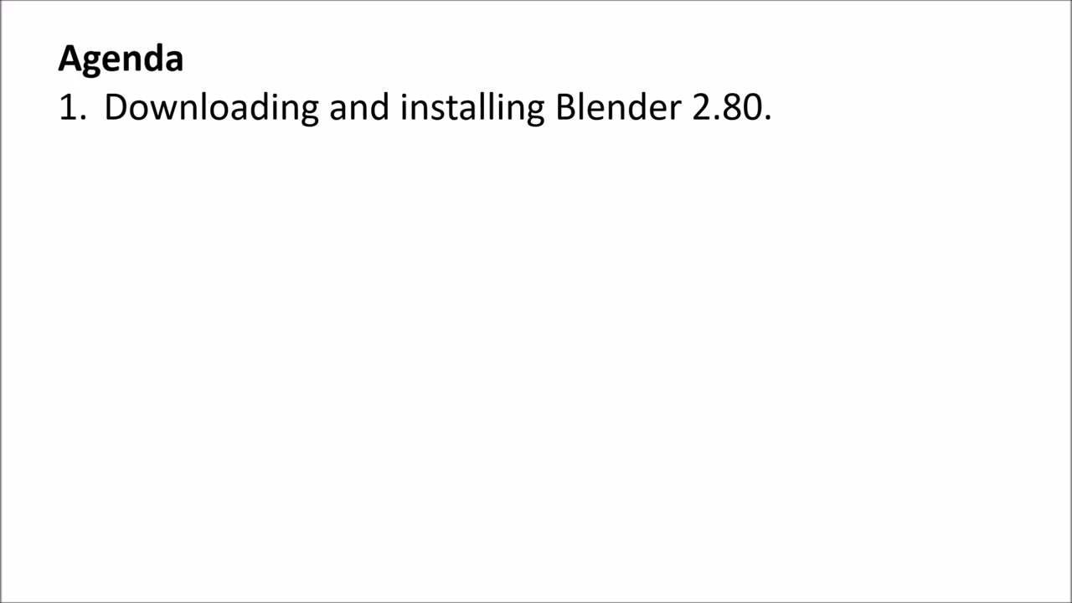
# Reveal agenda item 2 on environment setup, with its dimensions, output format and audio codec sub-points
pyautogui.press('Right')
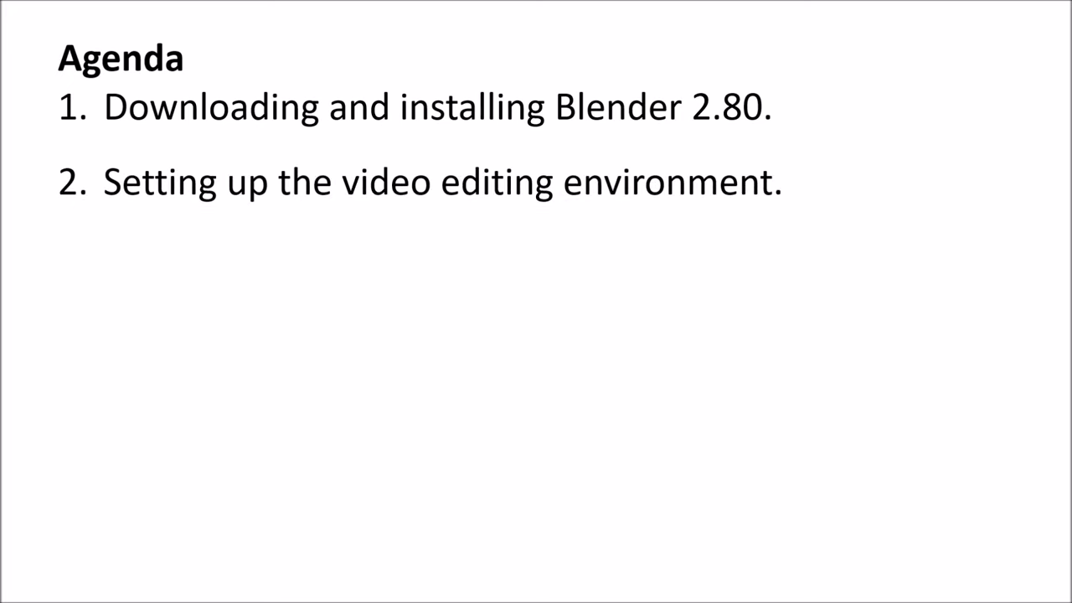
pyautogui.press('Right')
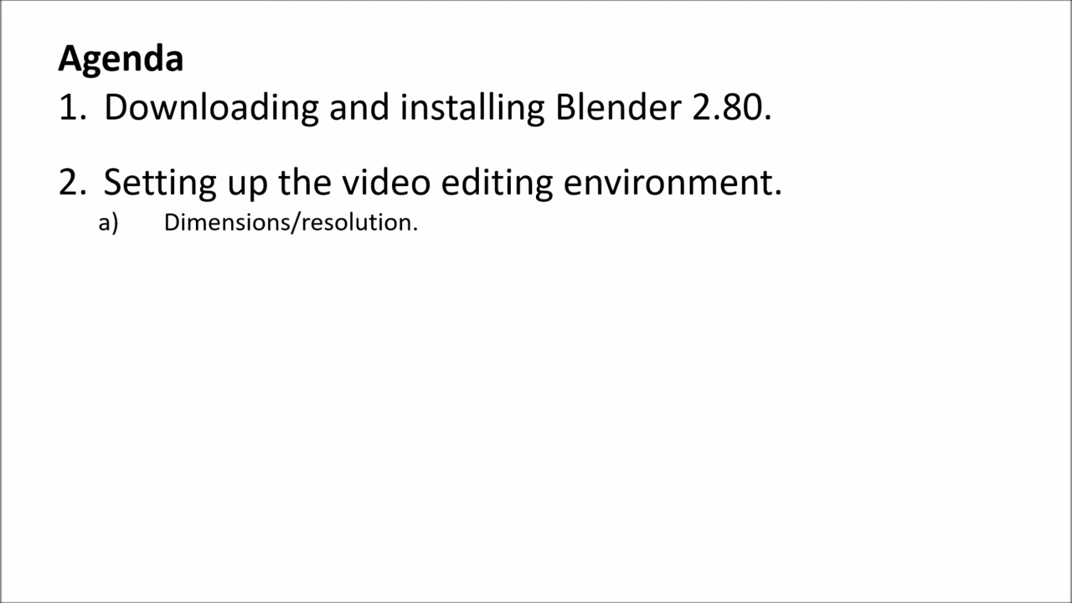
pyautogui.press('Right')
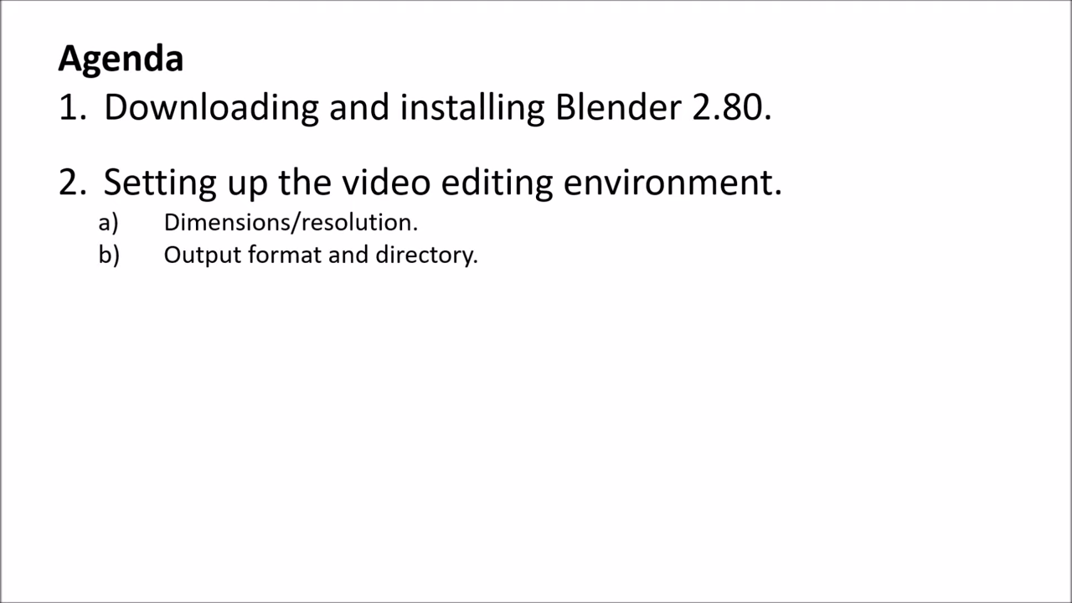
pyautogui.press('Right')
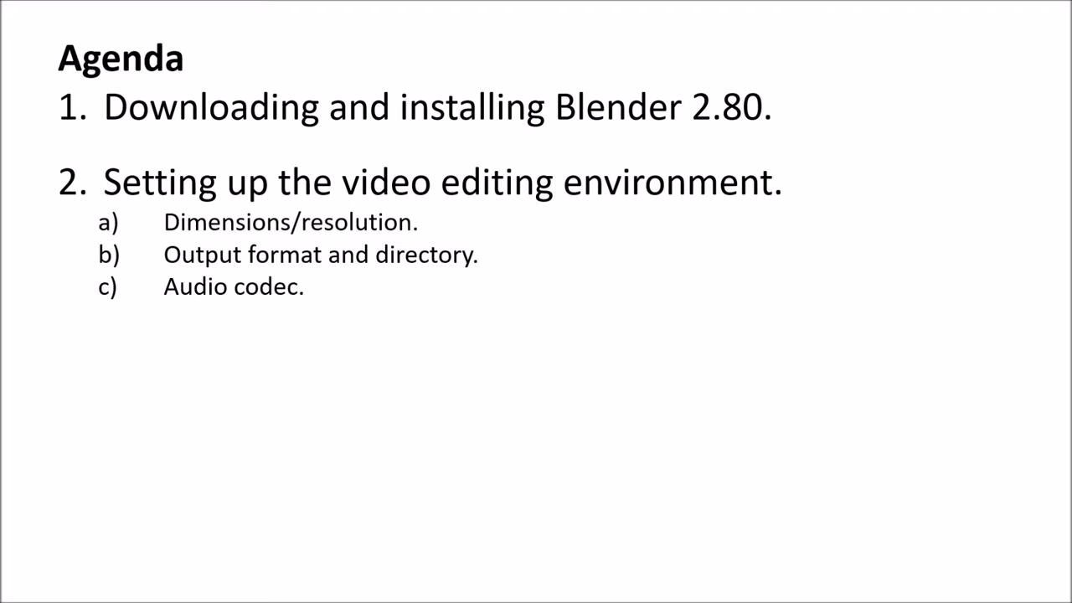
# Reveal item 3 on basic editing operations with its three sub-points, then item 4 on rendering
pyautogui.press('Right')
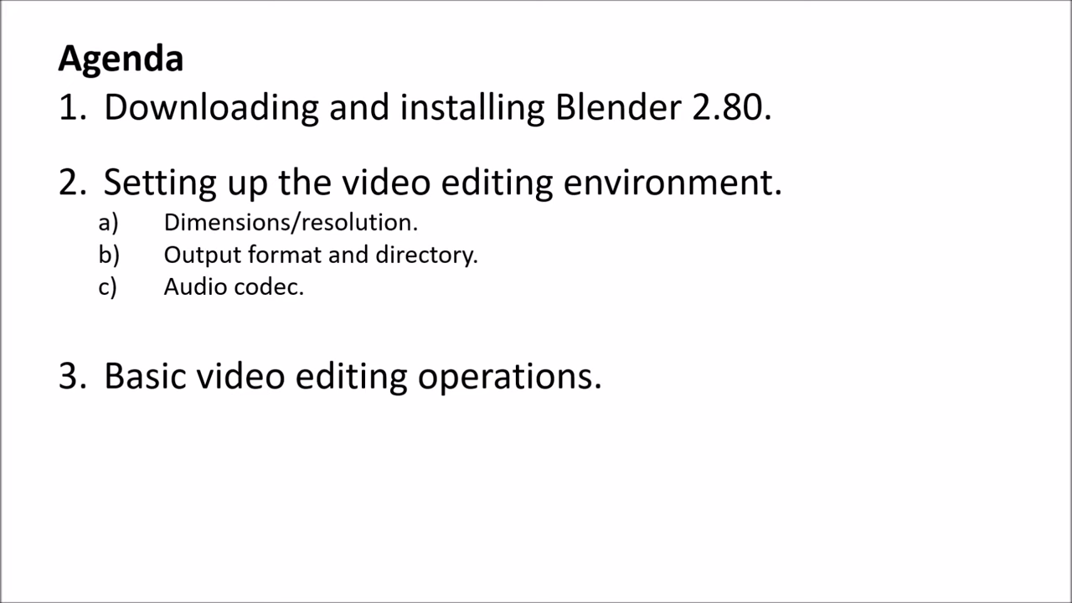
pyautogui.press('Right')
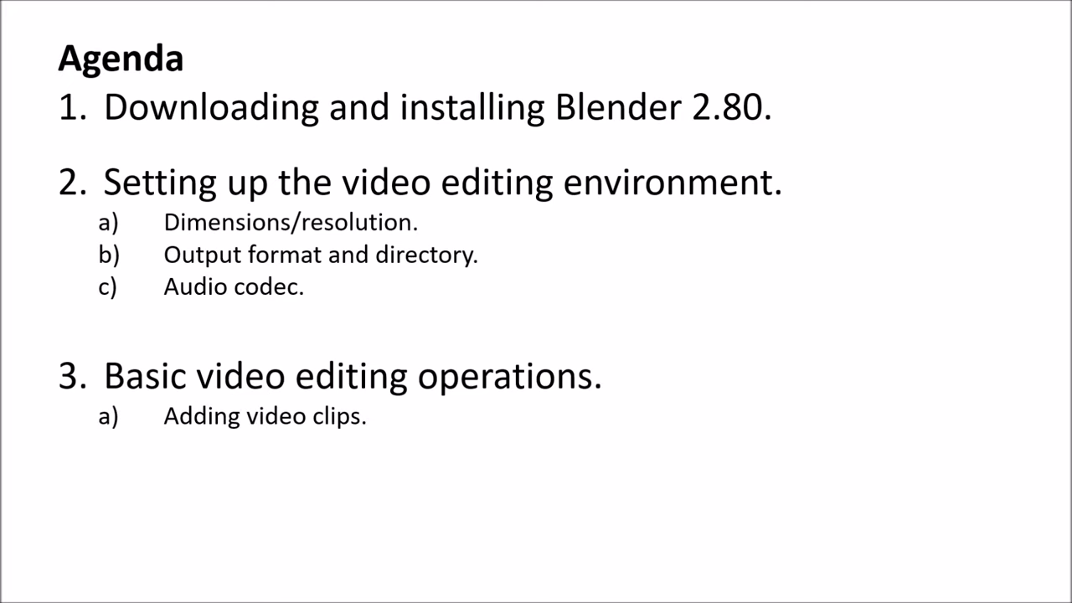
pyautogui.press('Right')
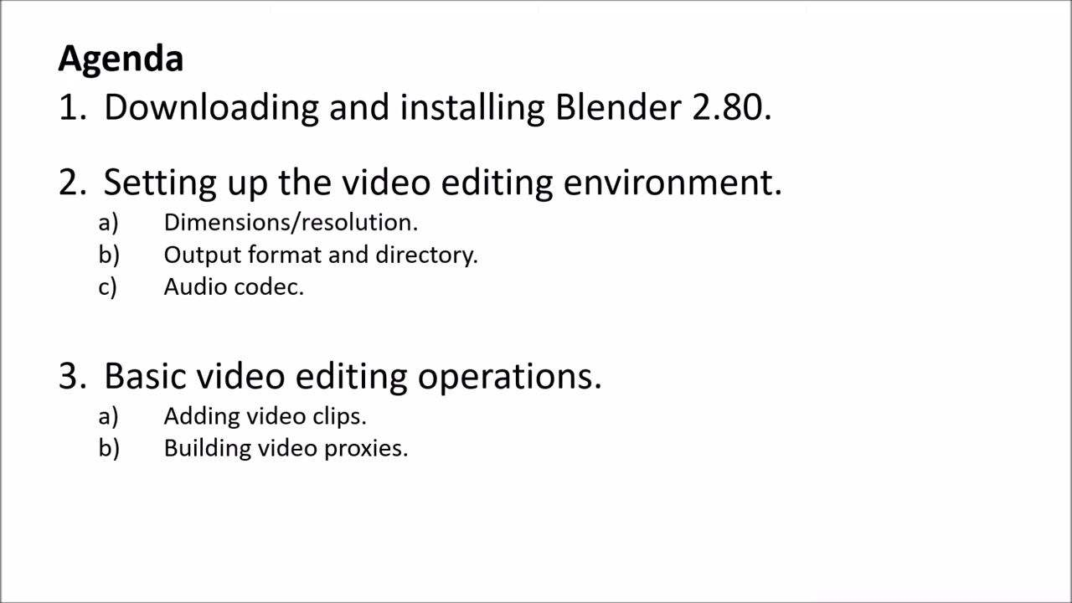
pyautogui.press('Right')
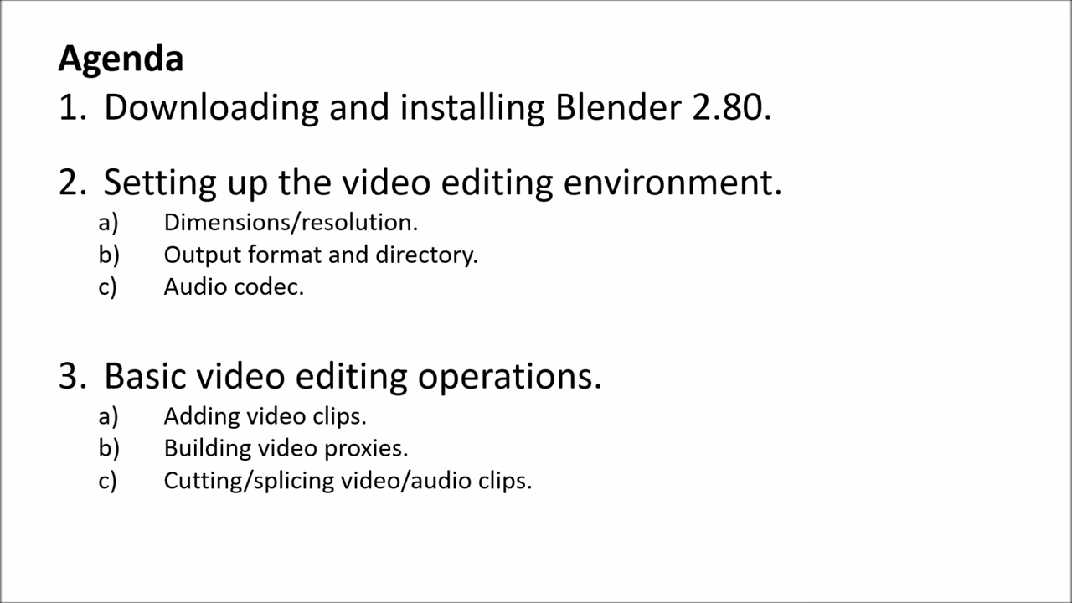
pyautogui.press('Right')
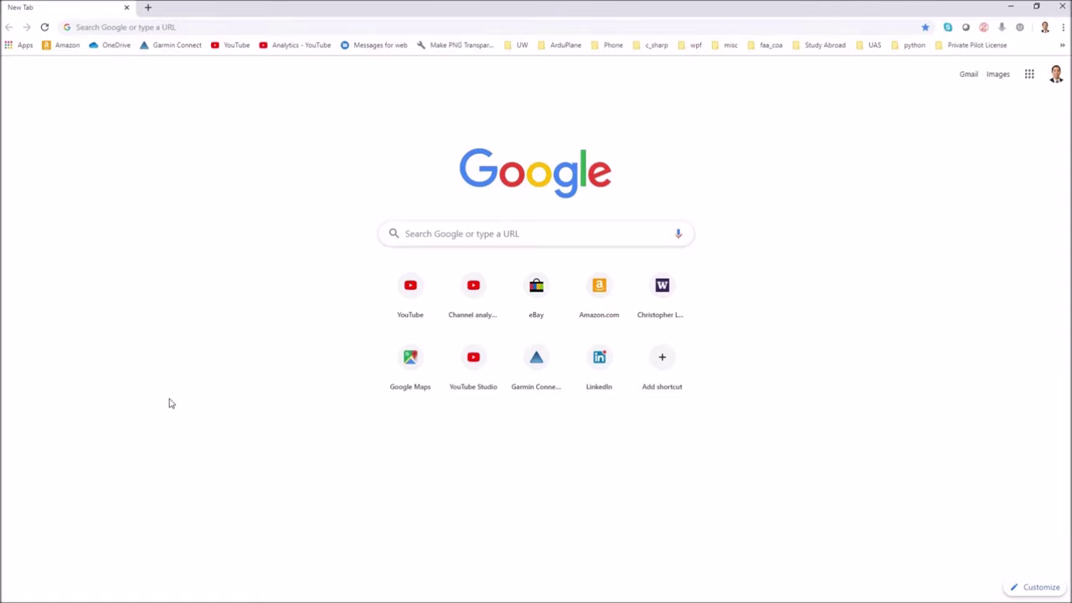
# Search Google for 'blender' and download the Blender 2.80 Windows installer from blender.org
pyautogui.click(429, 232)
pyautogui.write('blender')
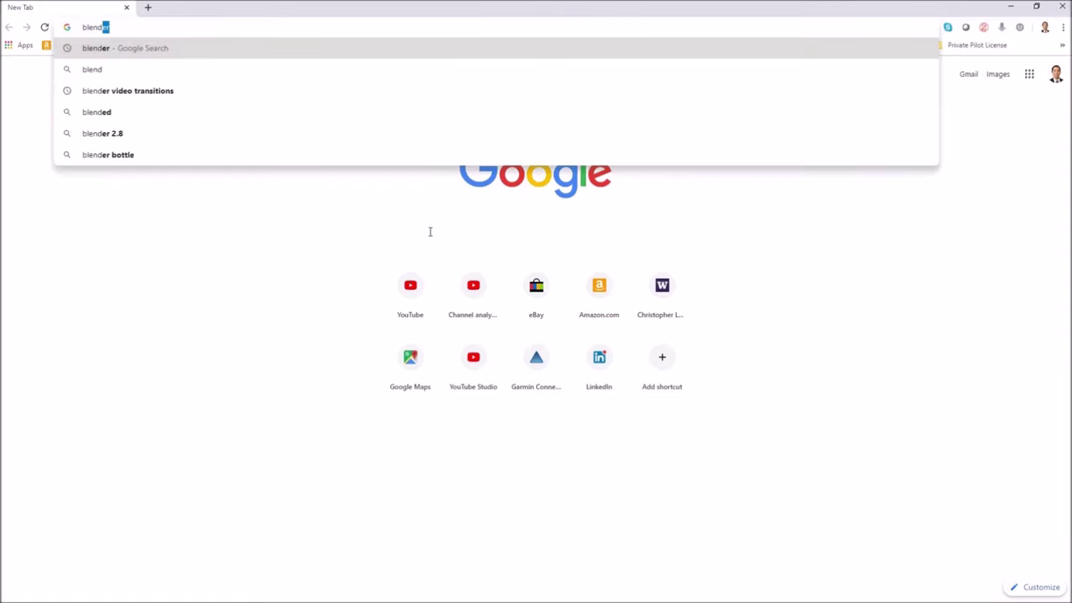
pyautogui.press('Return')
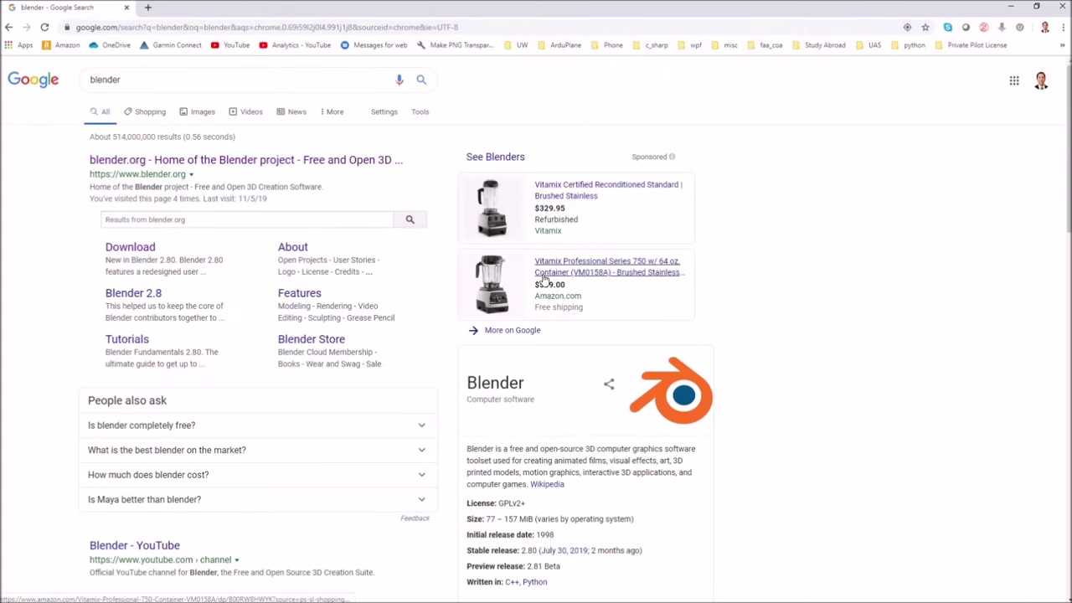
pyautogui.click(149, 164)
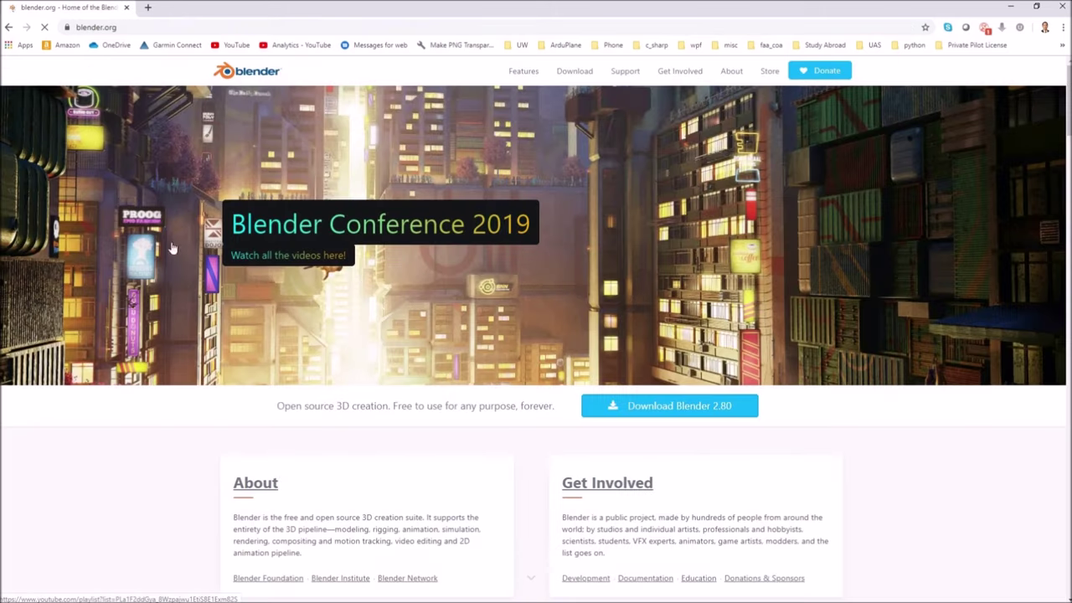
pyautogui.click(572, 73)
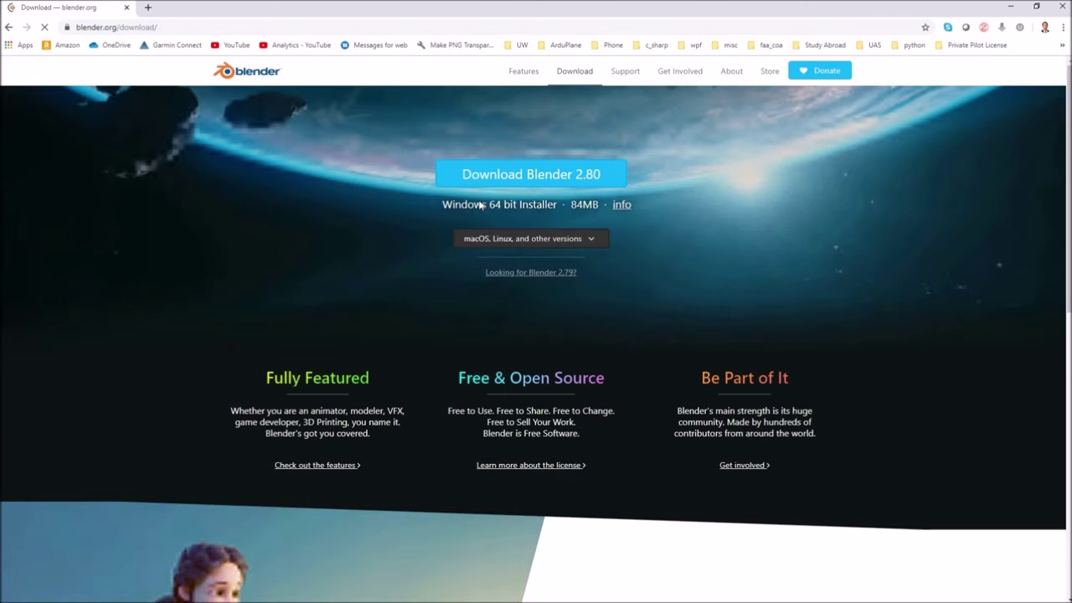
pyautogui.click(544, 178)
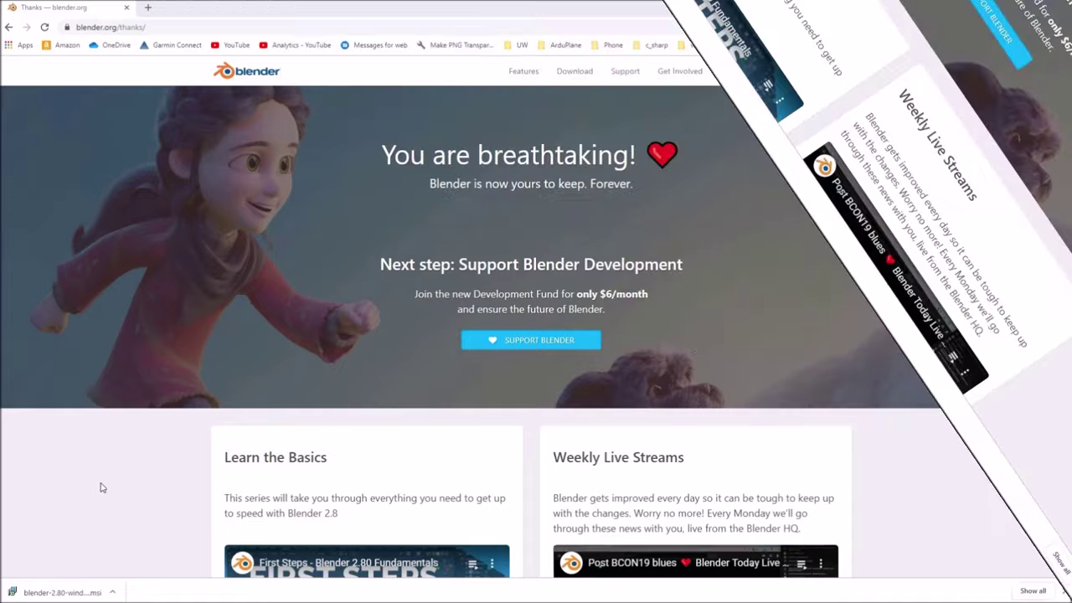
# Run the Blender 2.80 installer, accept the licence, install to the default location and finish
pyautogui.click(59, 595)
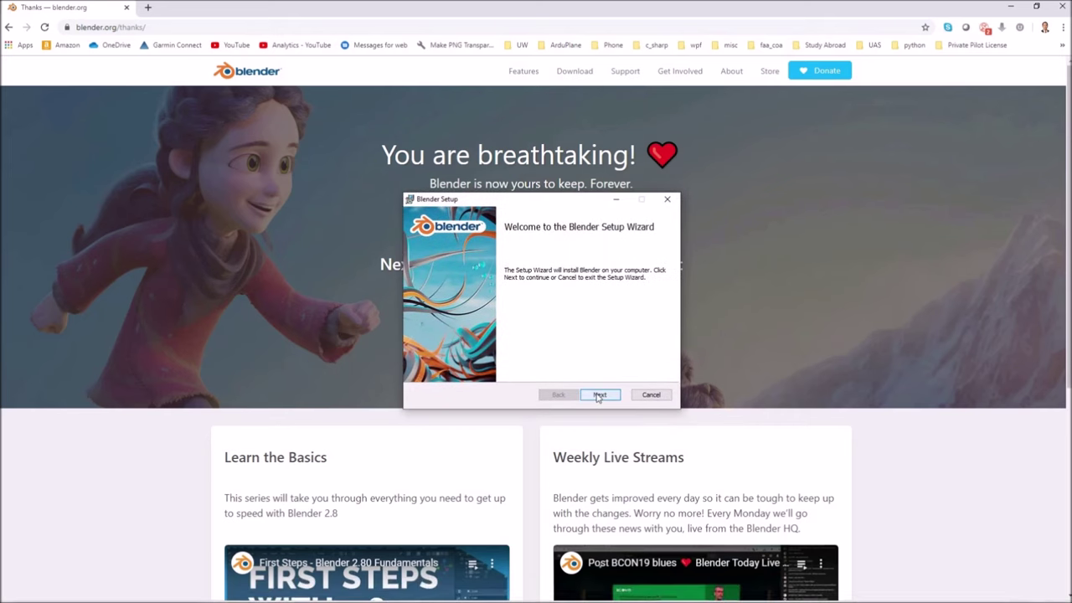
pyautogui.click(600, 395)
pyautogui.click(473, 370)
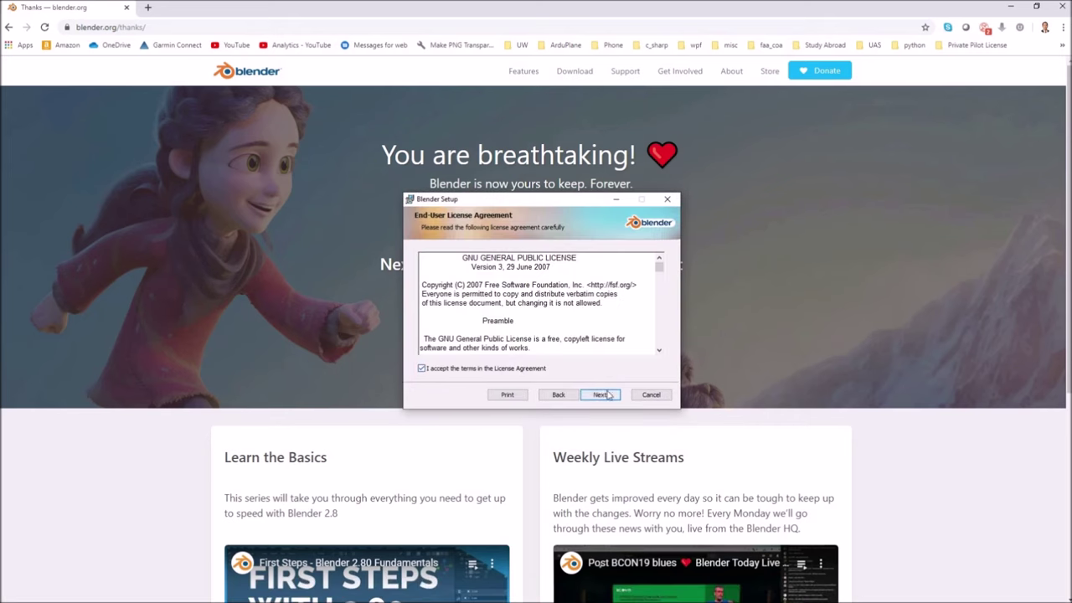
pyautogui.click(606, 395)
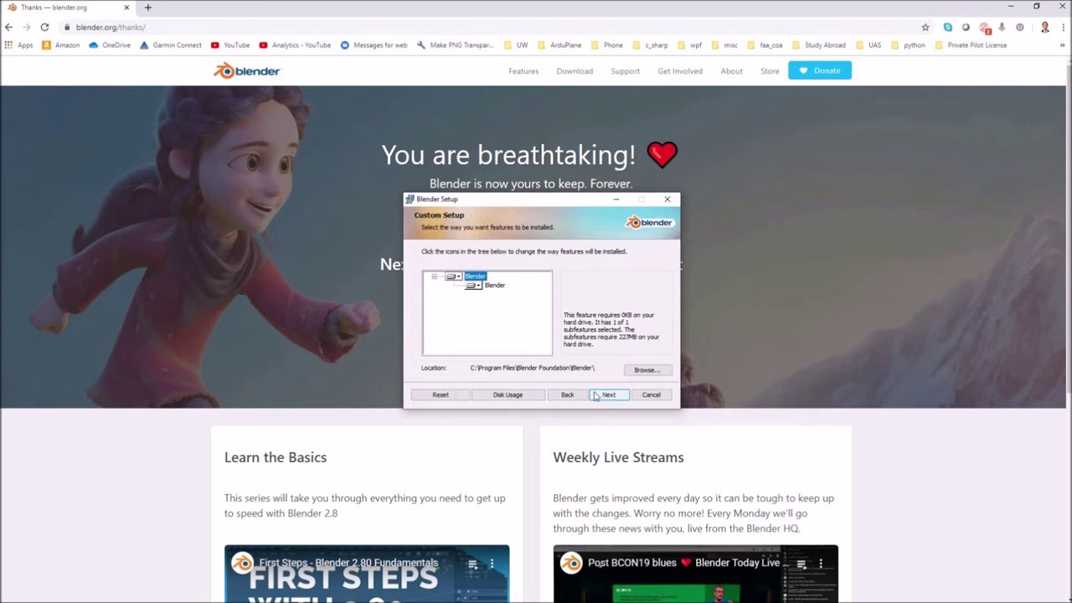
pyautogui.click(606, 395)
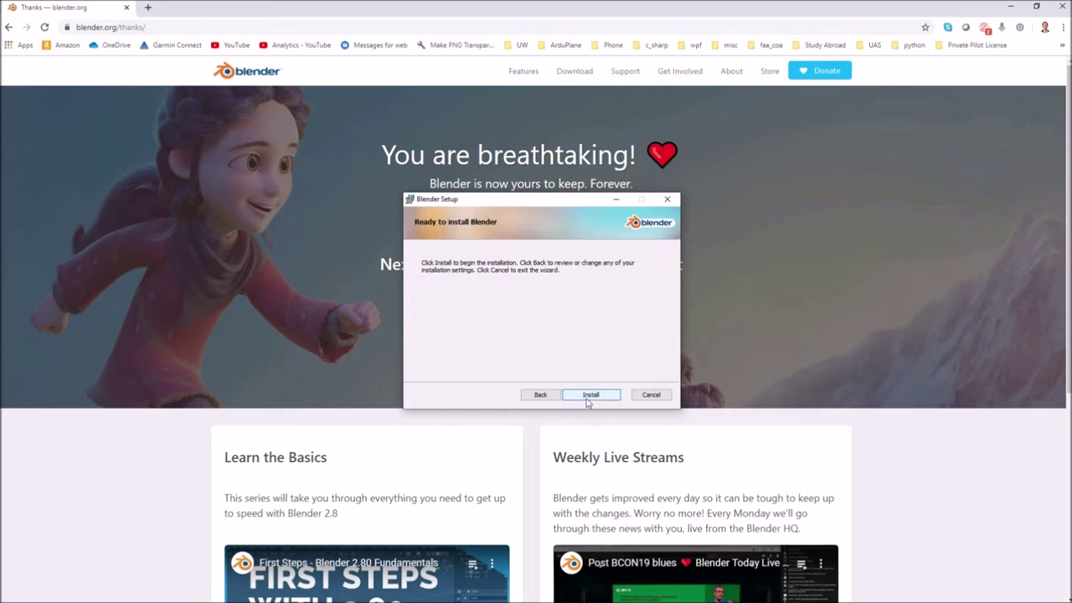
pyautogui.click(590, 394)
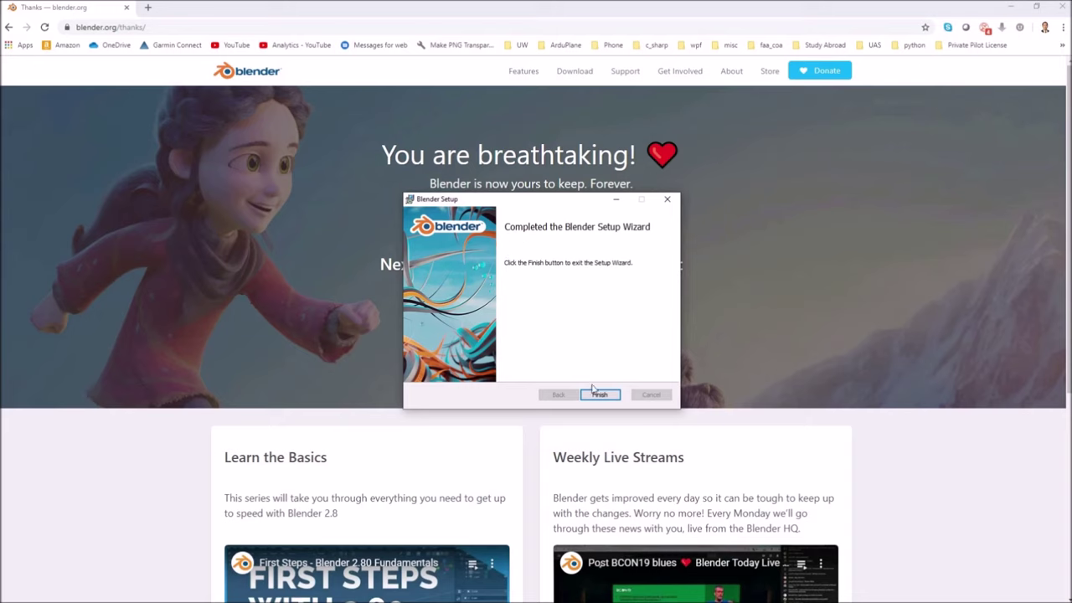
pyautogui.click(599, 395)
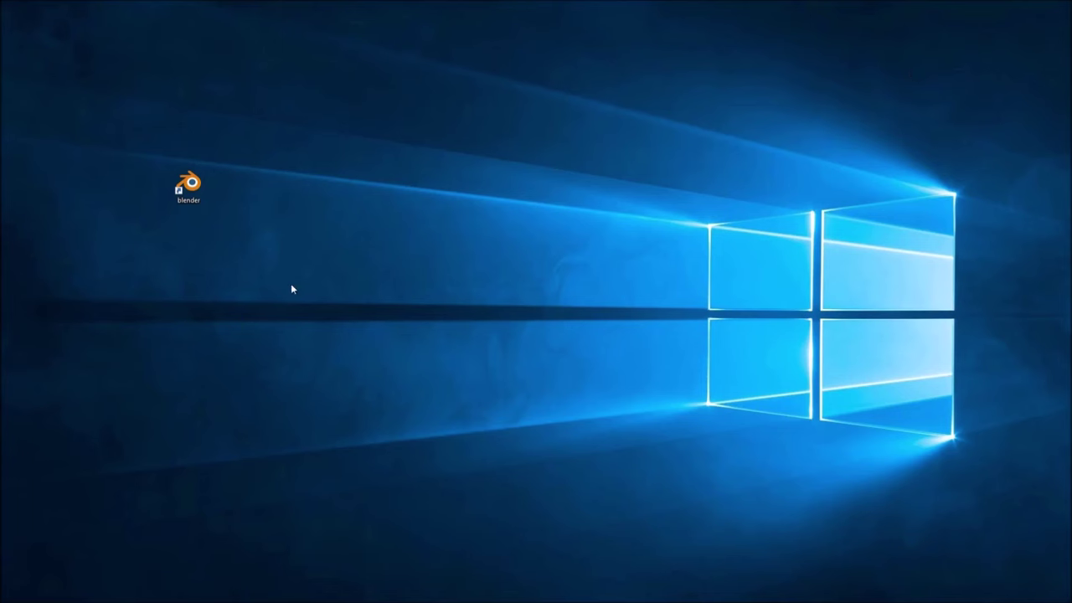
# Launch Blender 2.80 from its desktop shortcut
pyautogui.moveTo(186, 183); pyautogui.dragTo(511, 249)
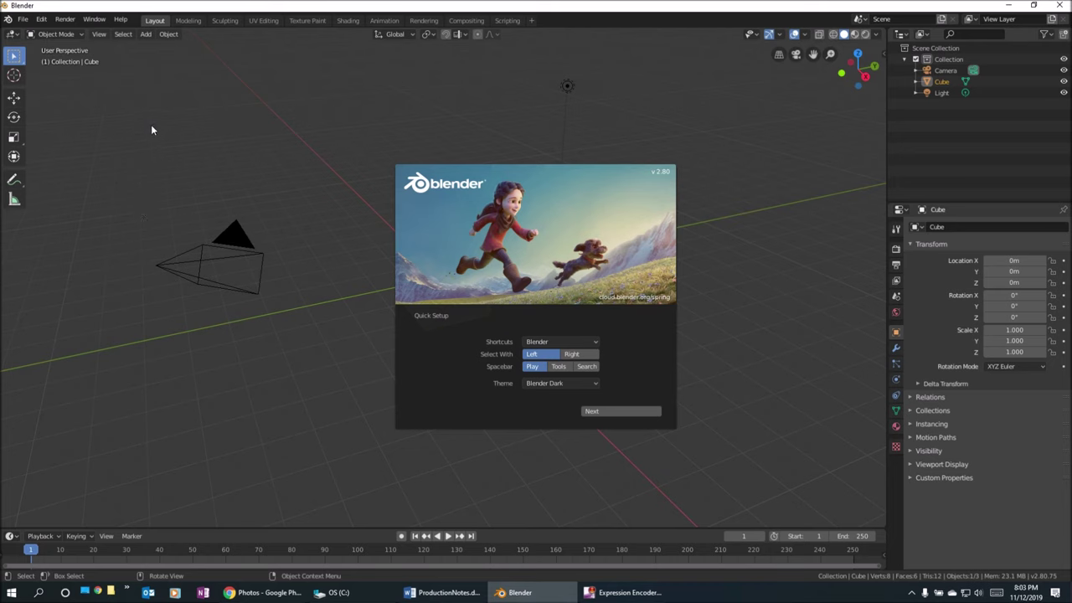
# Dismiss the splash, create a File > New > Video Editing project, then switch to the C: drive Explorer window
pyautogui.click(24, 21)
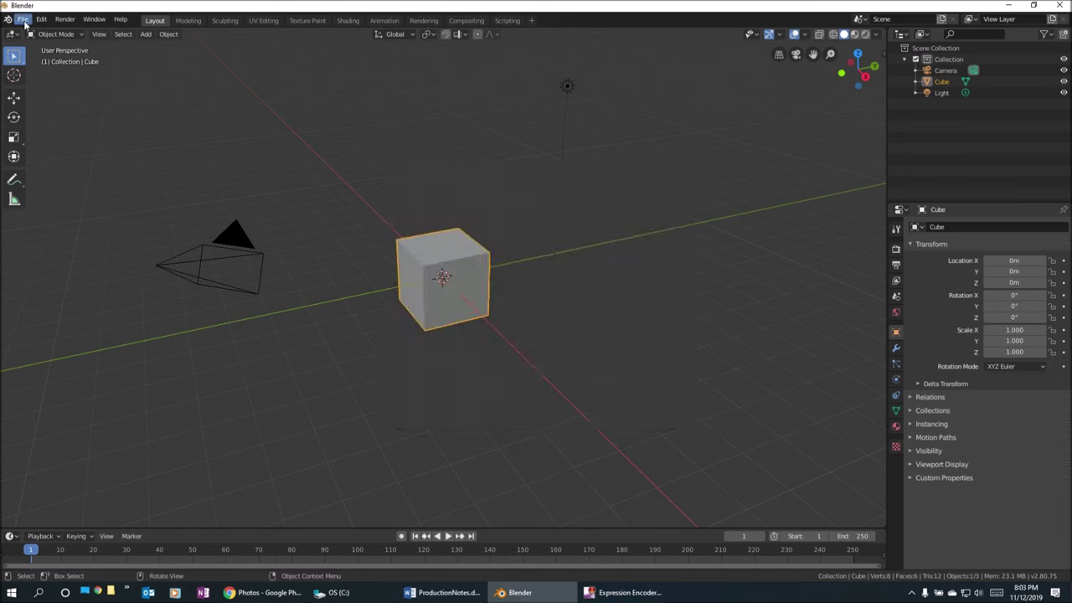
pyautogui.click(23, 21)
pyautogui.moveTo(37, 32)
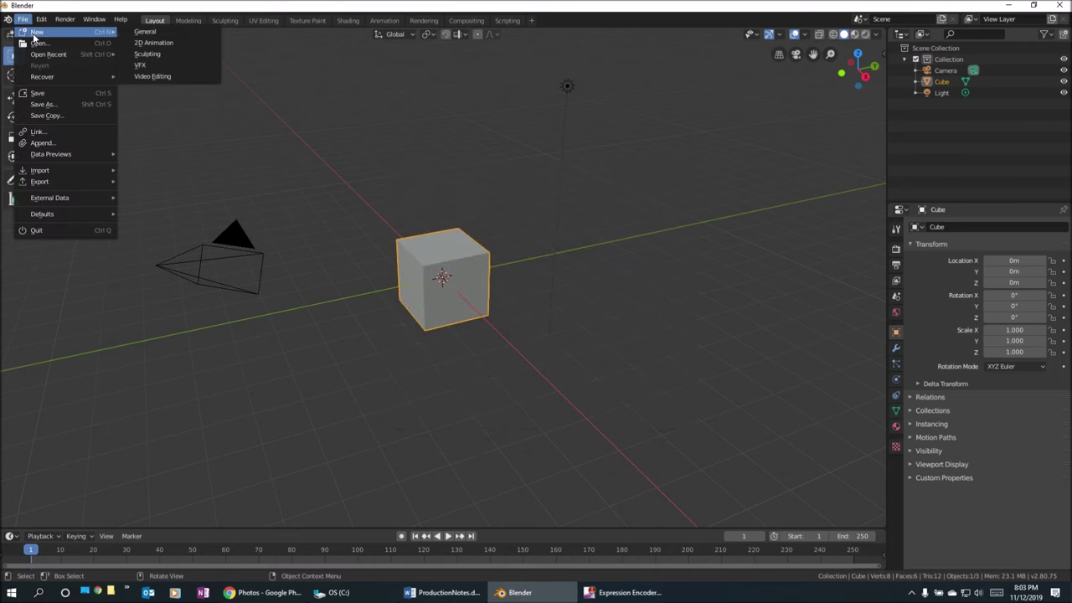
pyautogui.click(161, 77)
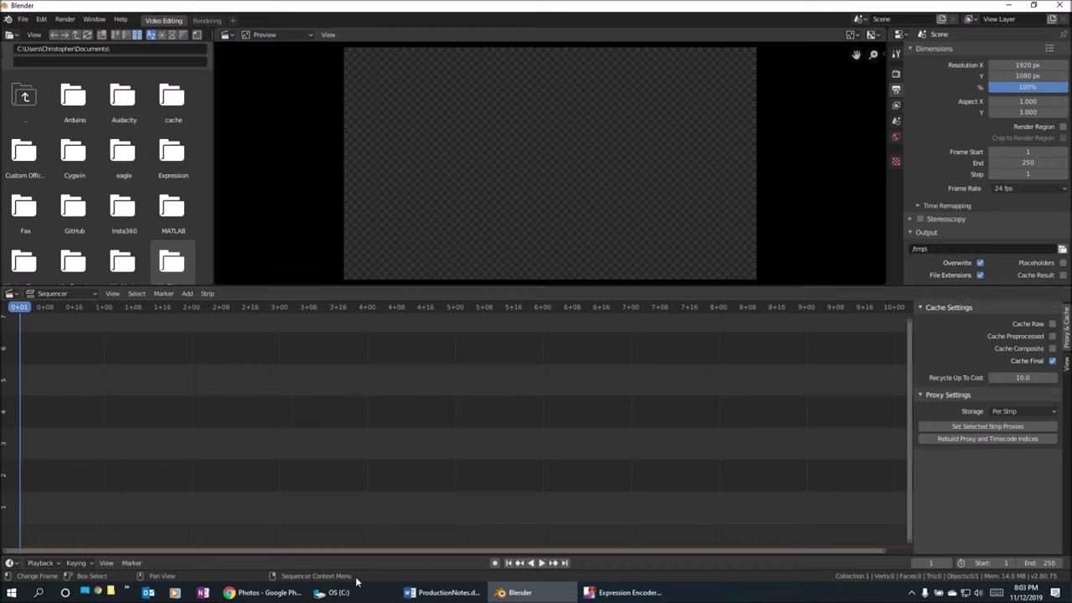
pyautogui.moveTo(354, 596)
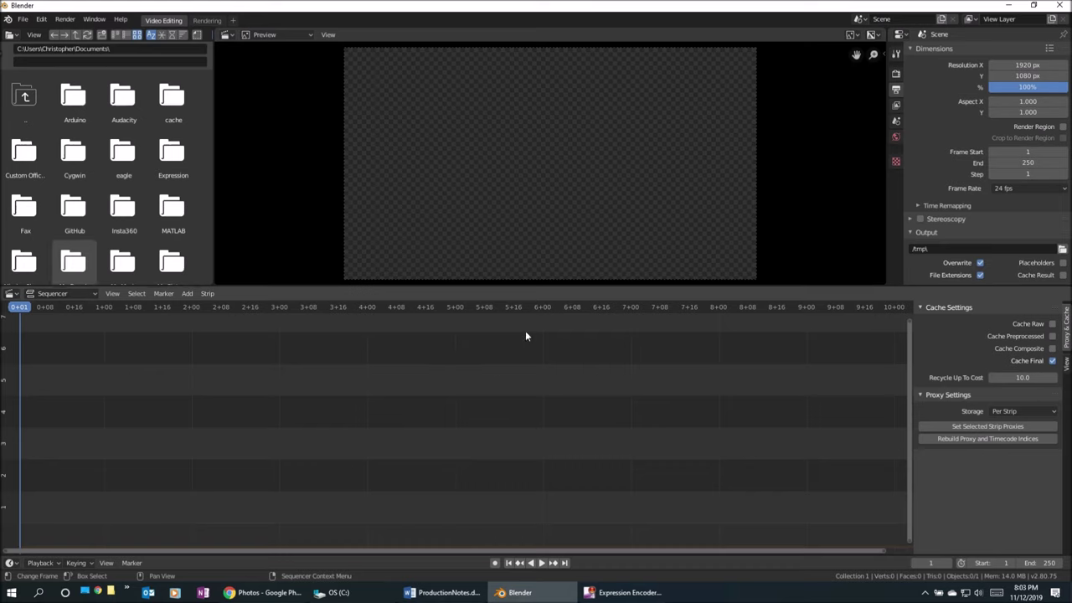
pyautogui.click(338, 592)
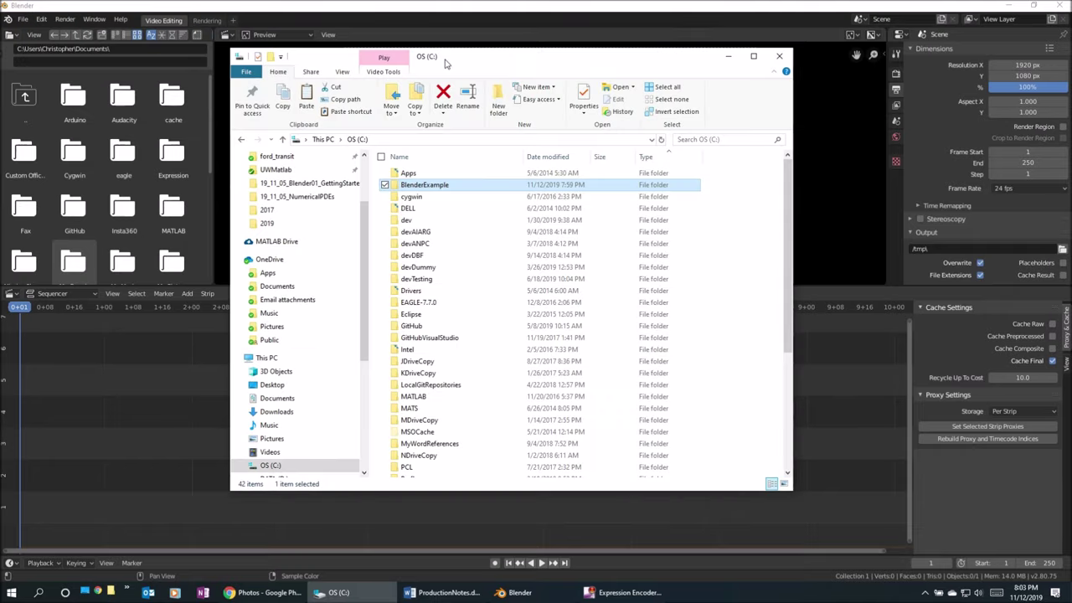
# Open BlenderExample and inspect Clip01.mp4, Clip02.mov and Yellow_Rose_of_Berkeley.mp3, then return to Blender
pyautogui.click(422, 185)
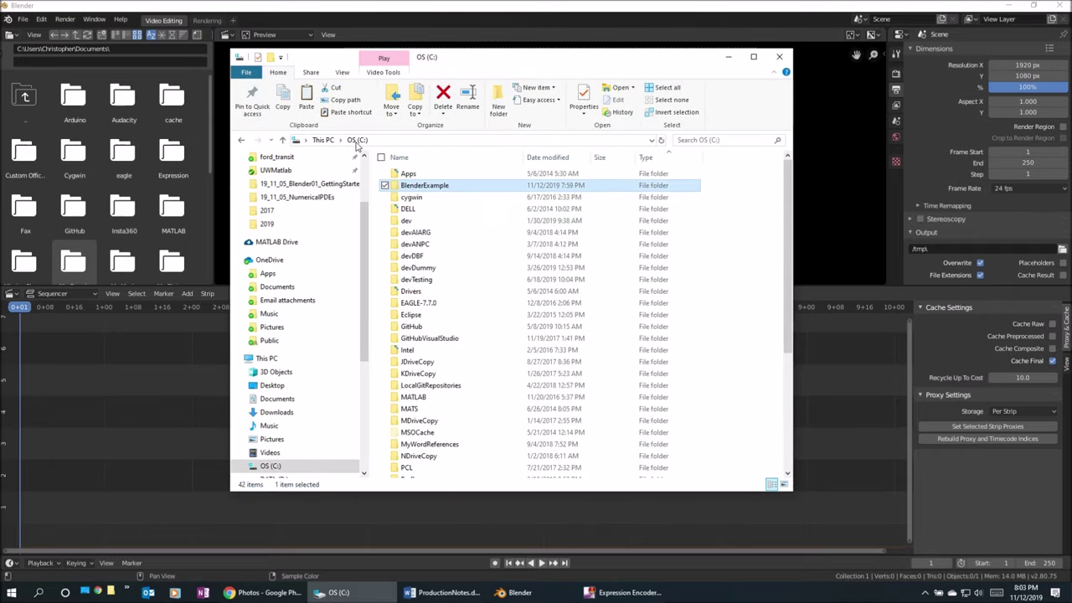
pyautogui.doubleClick(423, 186)
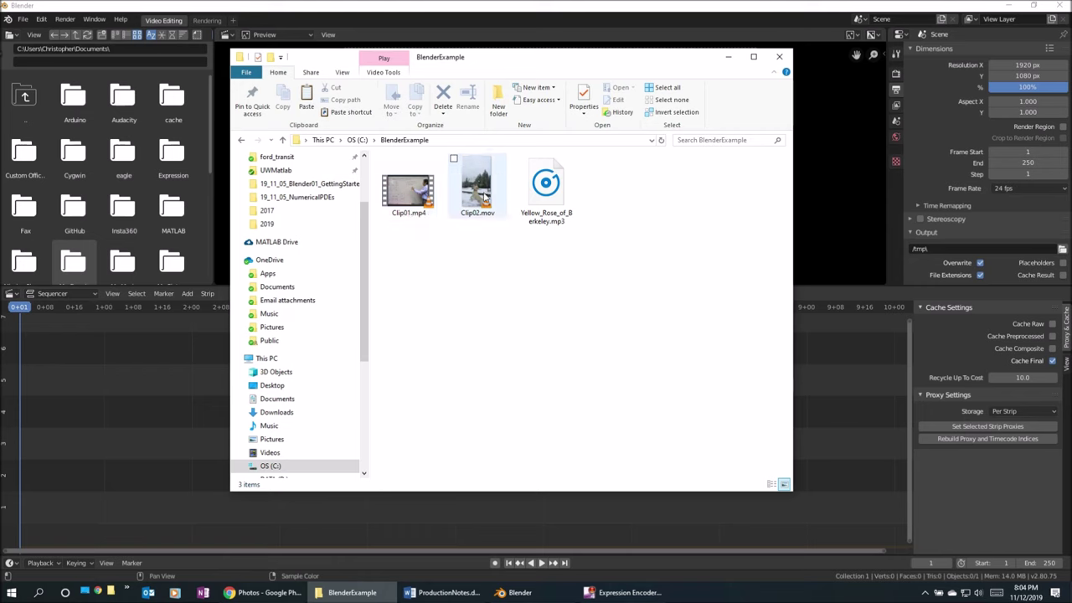
pyautogui.click(410, 199)
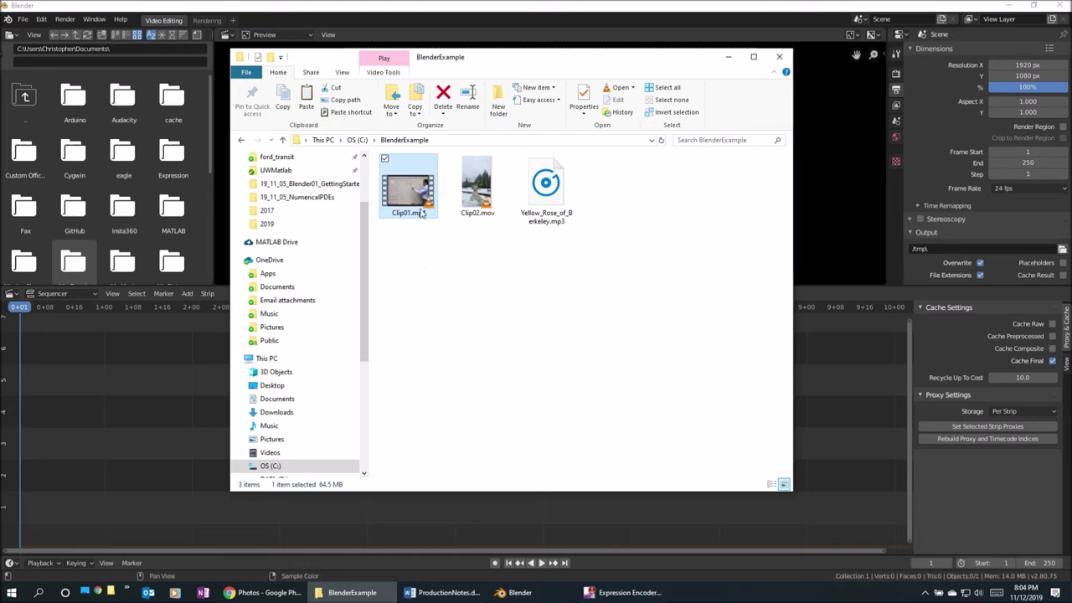
pyautogui.click(477, 194)
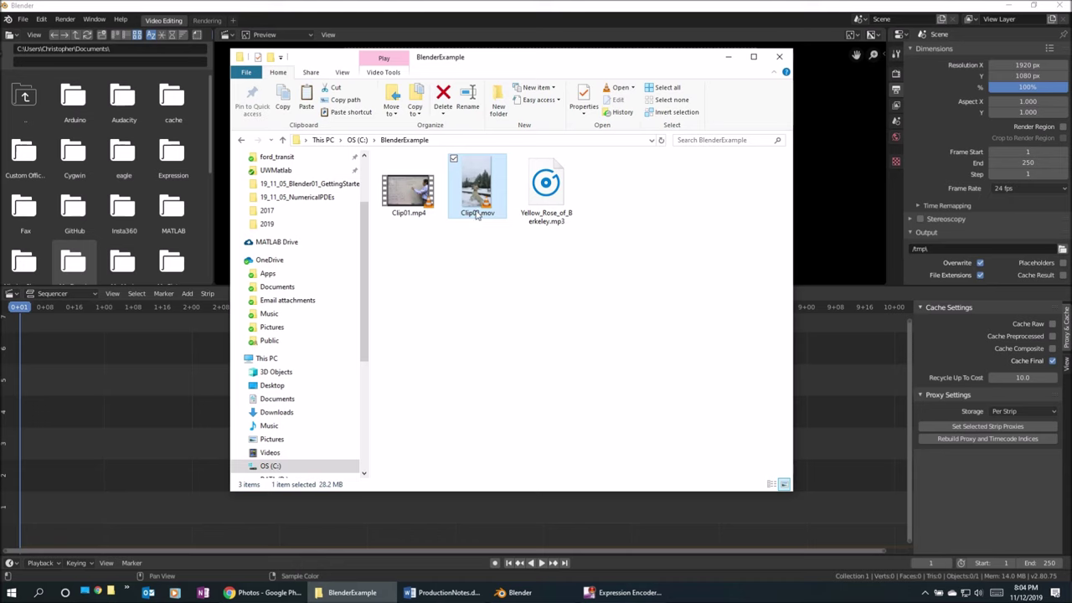
pyautogui.click(554, 201)
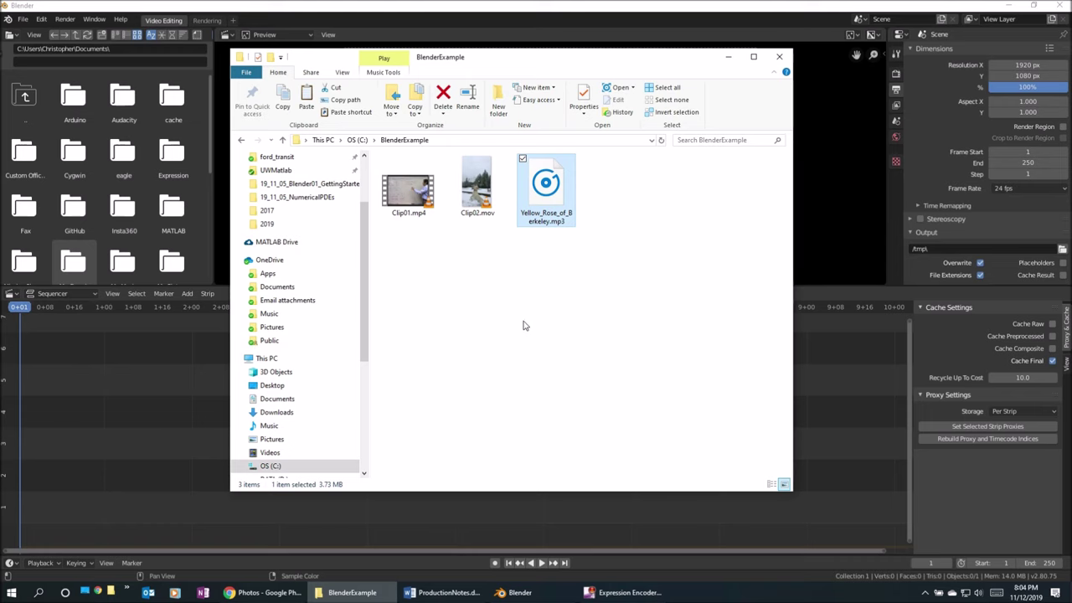
pyautogui.click(260, 15)
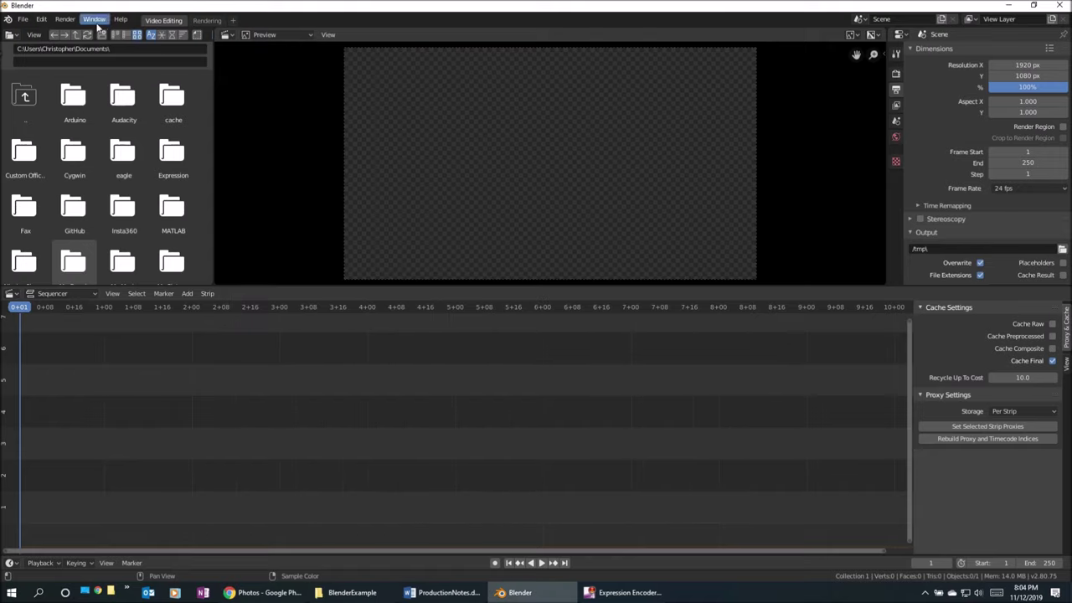
# Start File > Save and browse up to the C:\BlenderExample folder
pyautogui.click(23, 20)
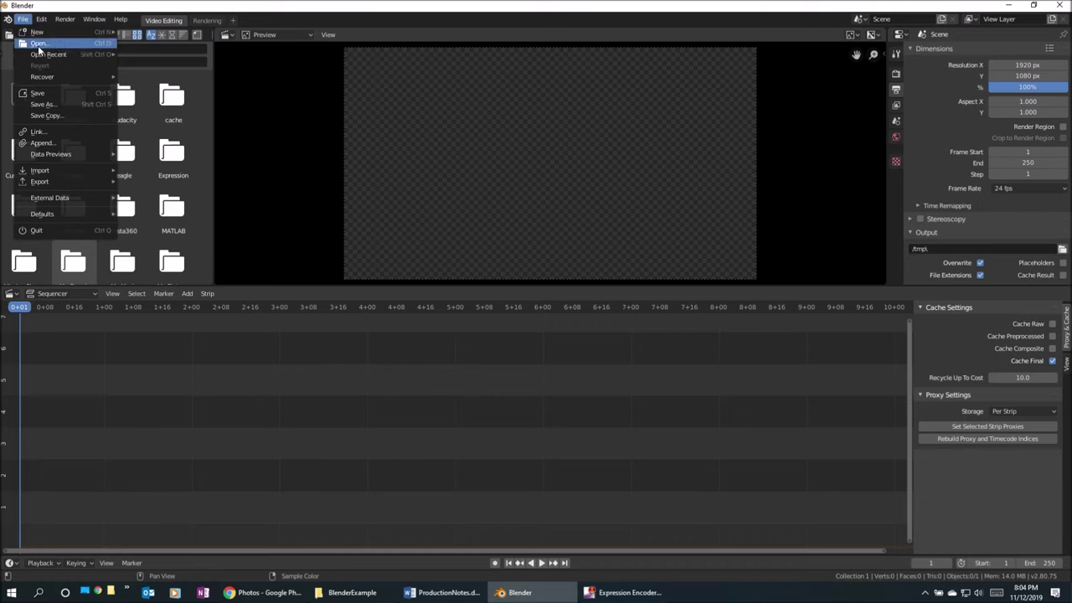
pyautogui.click(46, 93)
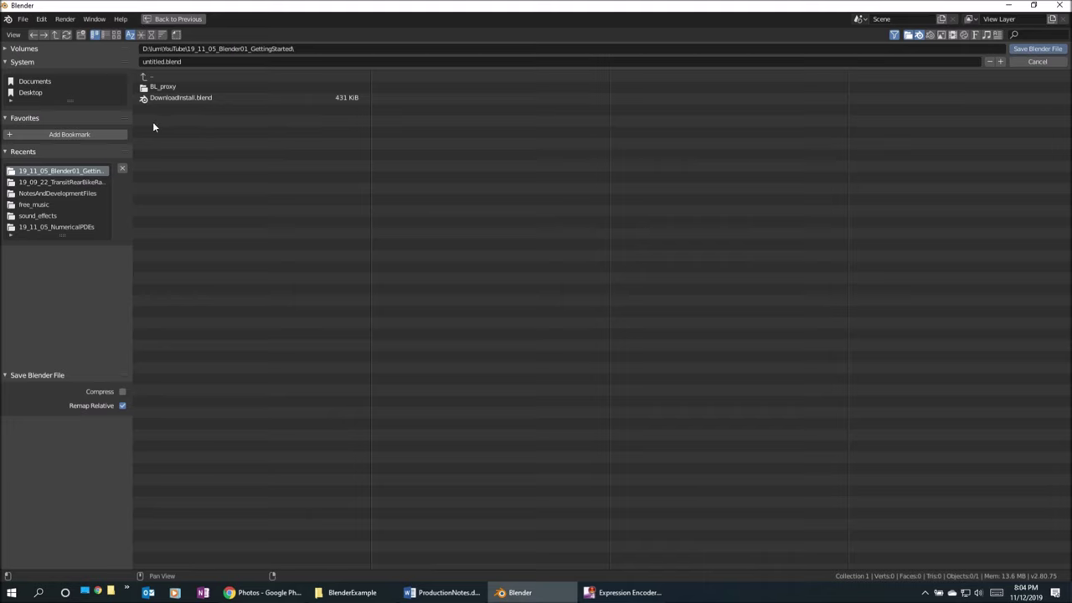
pyautogui.click(145, 77)
pyautogui.click(146, 77)
pyautogui.click(145, 77)
pyautogui.click(145, 77)
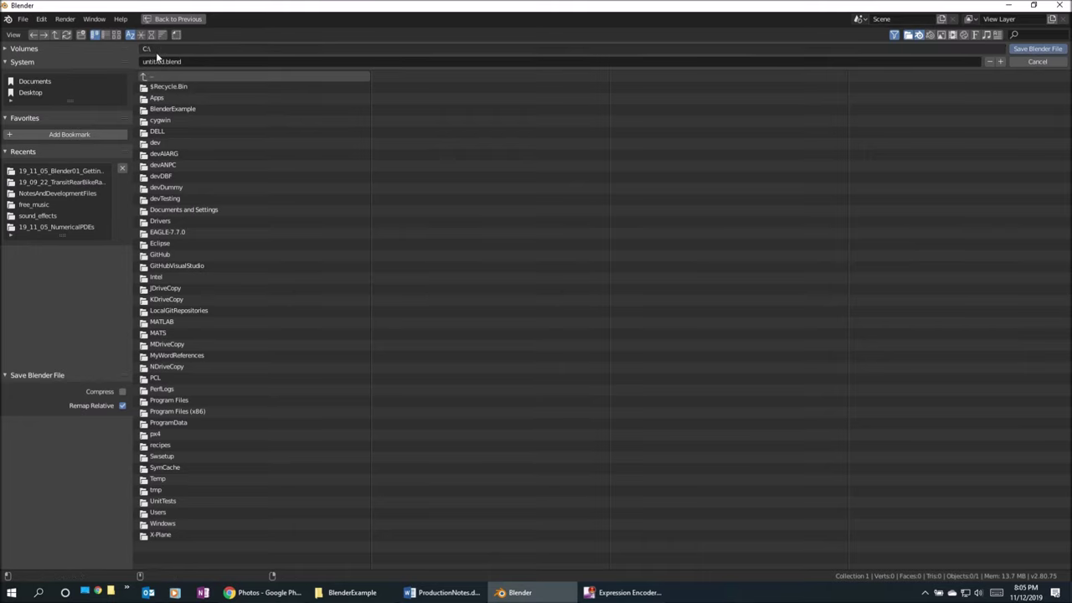
pyautogui.click(173, 108)
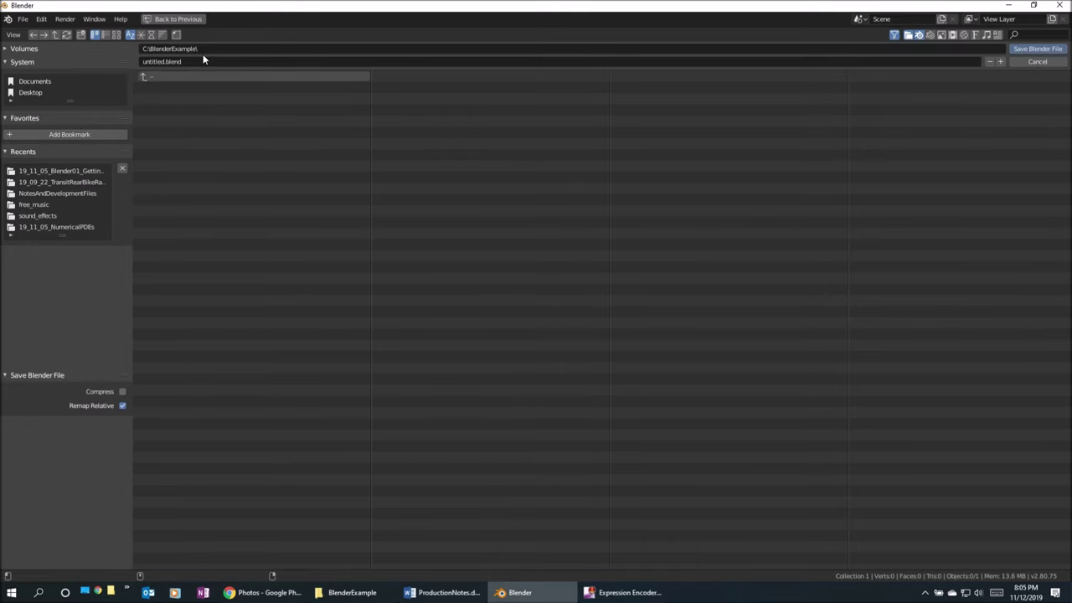
# Save the project as SimpleEditingDemo.blend and check it in the BlenderExample folder
pyautogui.click(160, 62)
pyautogui.press('Home')
pyautogui.press('Delete')
pyautogui.press('Delete')
pyautogui.press('Delete')
pyautogui.press('Delete')
pyautogui.press('Delete')
pyautogui.press('Delete')
pyautogui.press('Delete')
pyautogui.press('Delete')
pyautogui.write('SimpleEditingDemo')
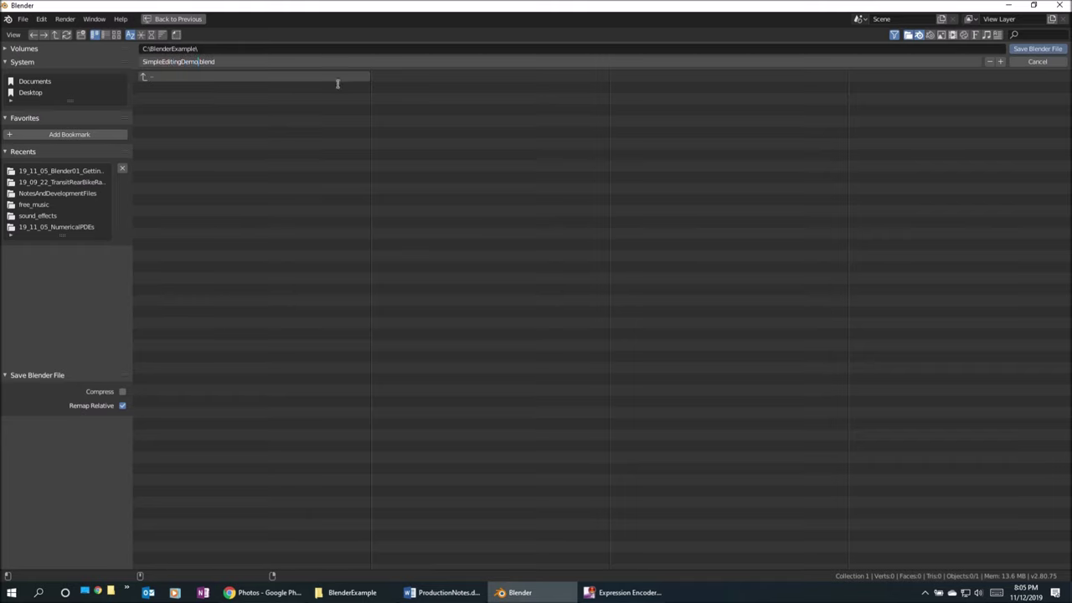
pyautogui.click(1048, 52)
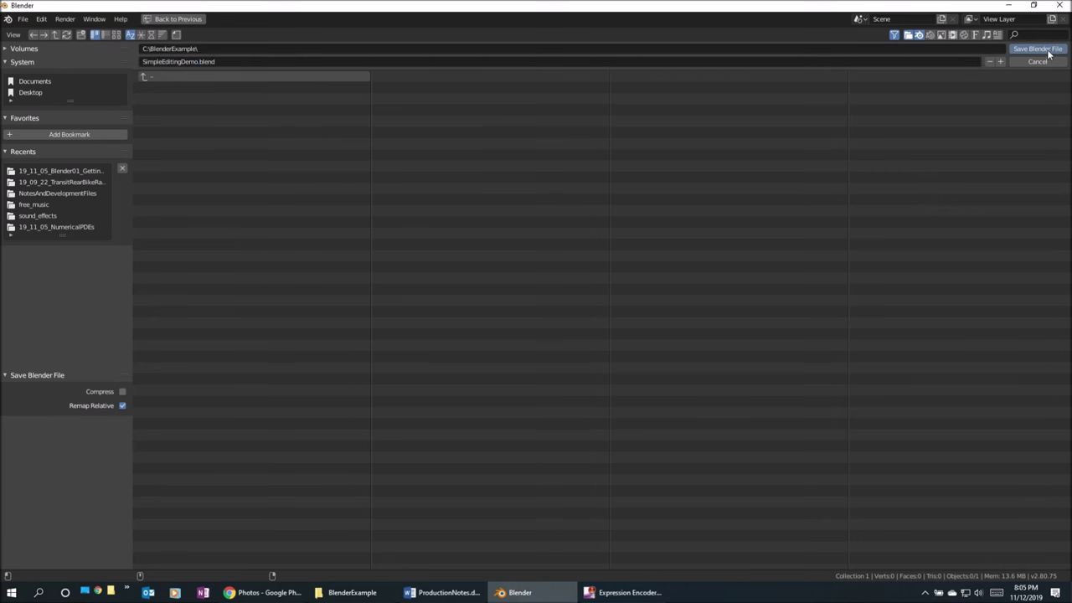
pyautogui.click(1047, 52)
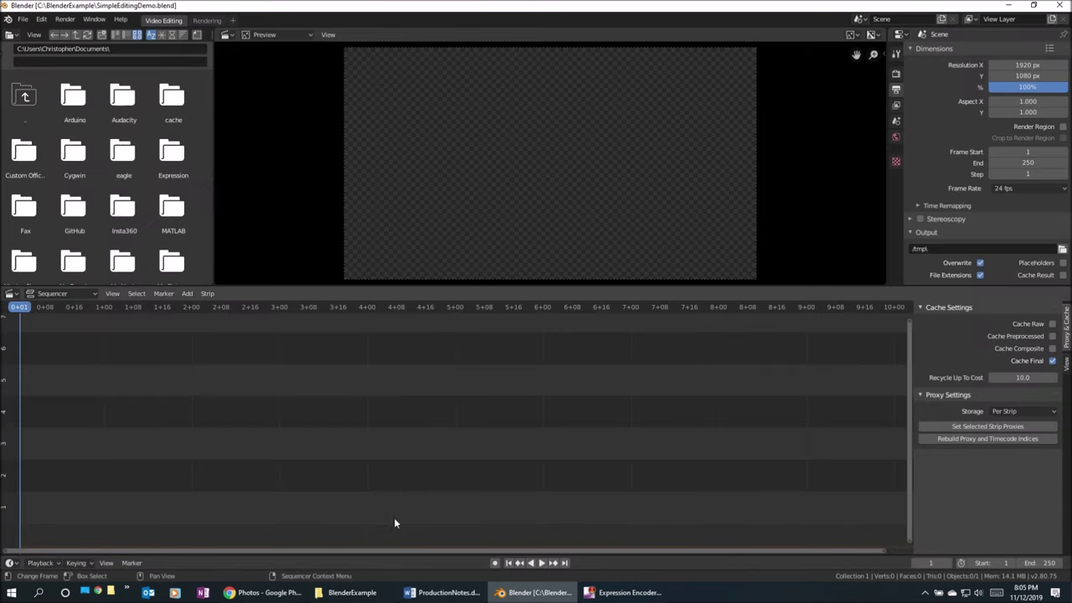
pyautogui.click(361, 596)
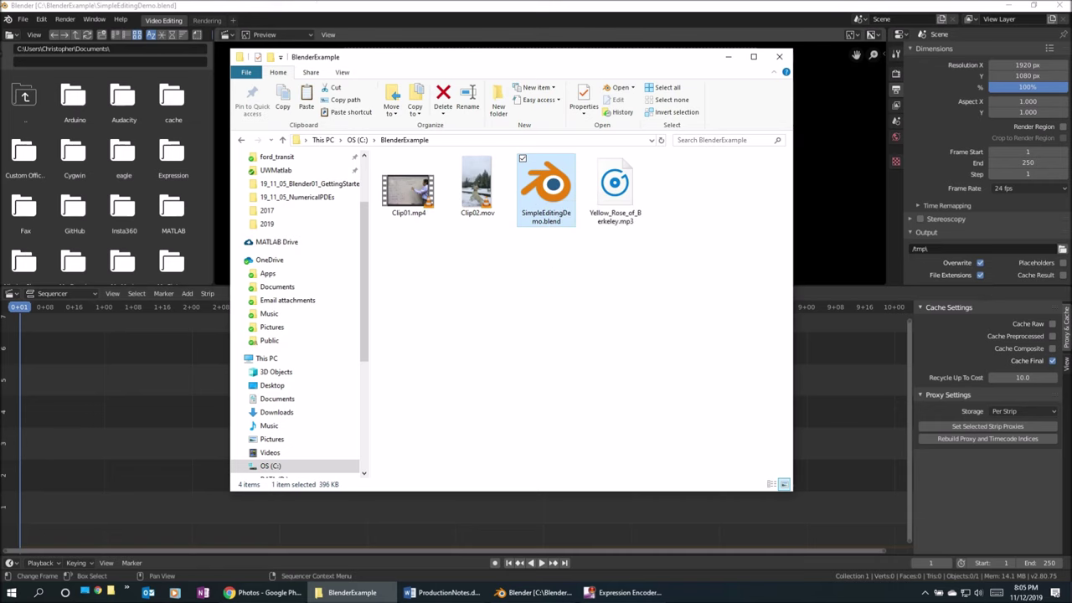
pyautogui.click(328, 13)
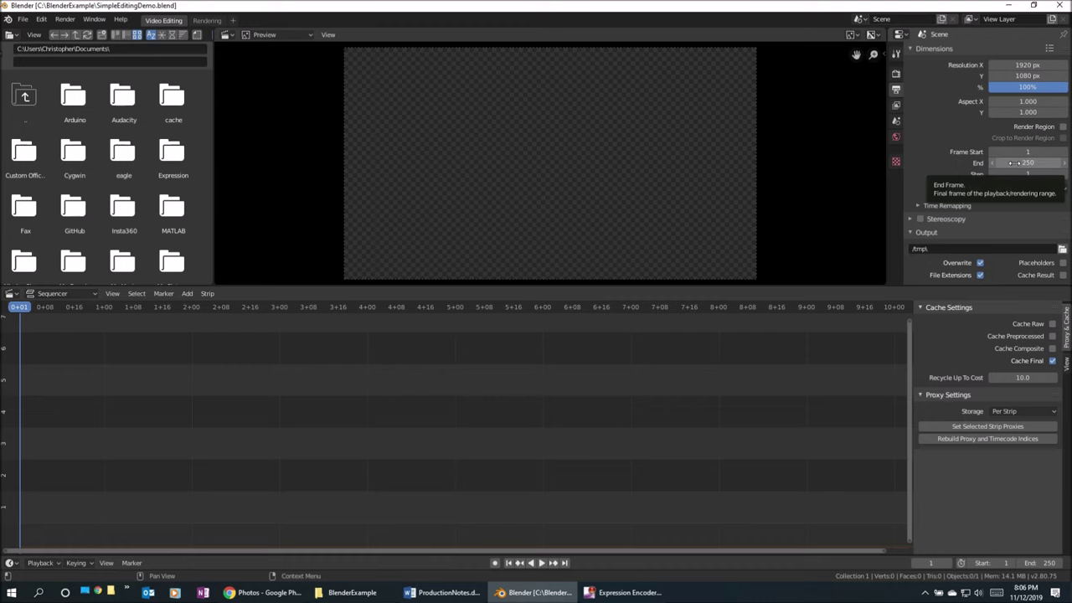
pyautogui.scroll(-1, 986, 157)
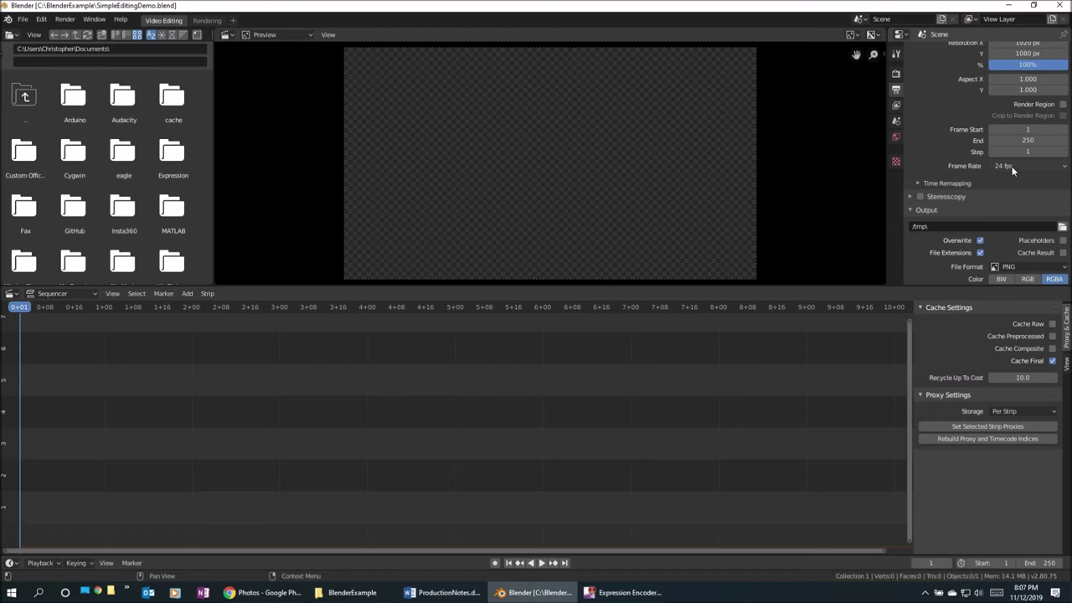
pyautogui.click(979, 238)
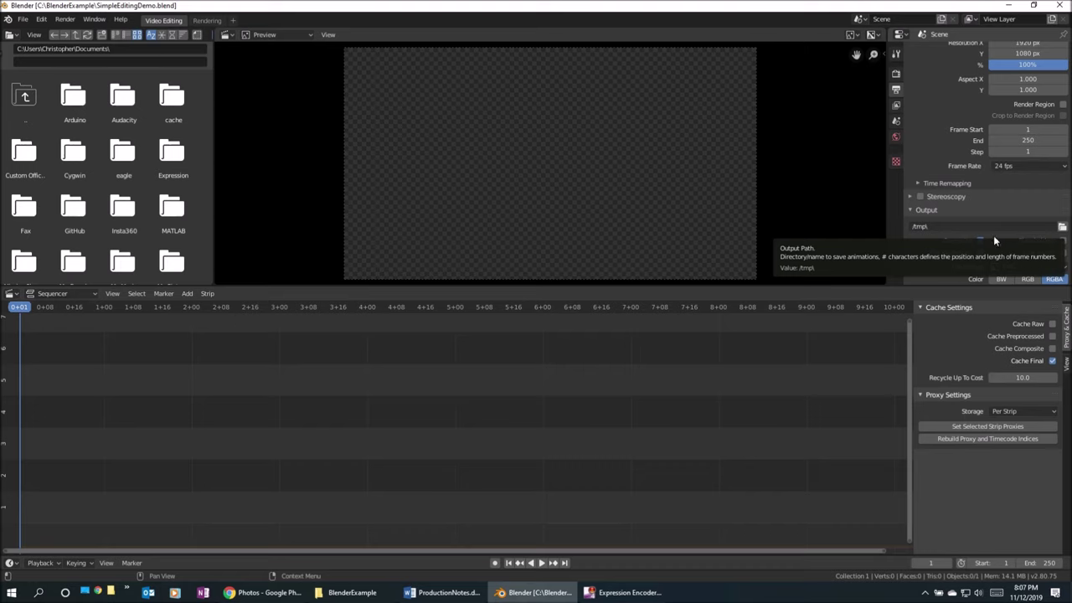
pyautogui.click(1060, 227)
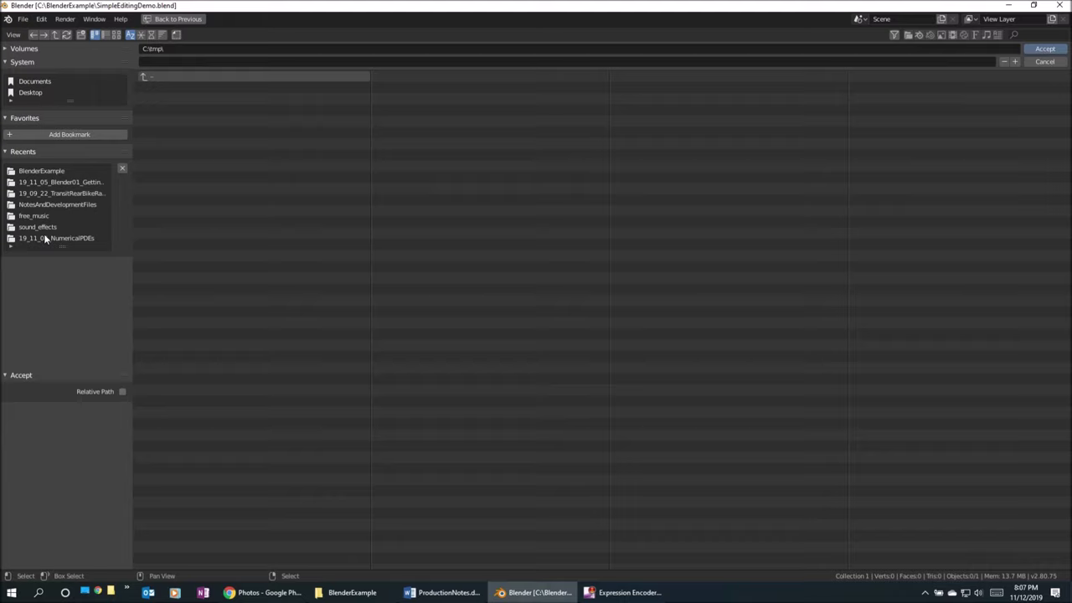
# Choose BlenderExample from Recents and accept FinalRenderedVideo as the render output file name
pyautogui.click(40, 171)
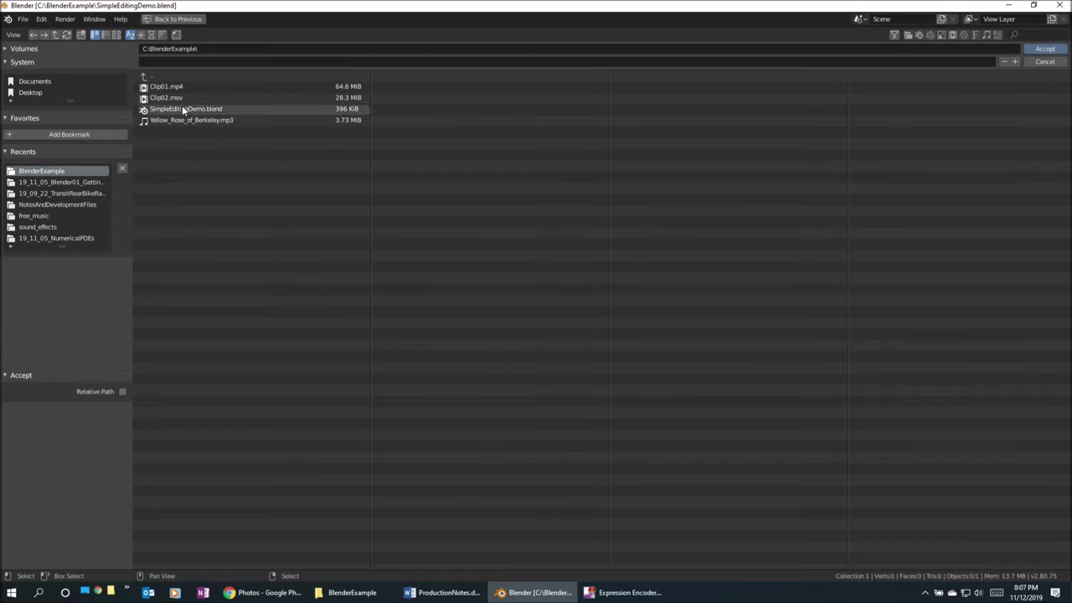
pyautogui.click(186, 62)
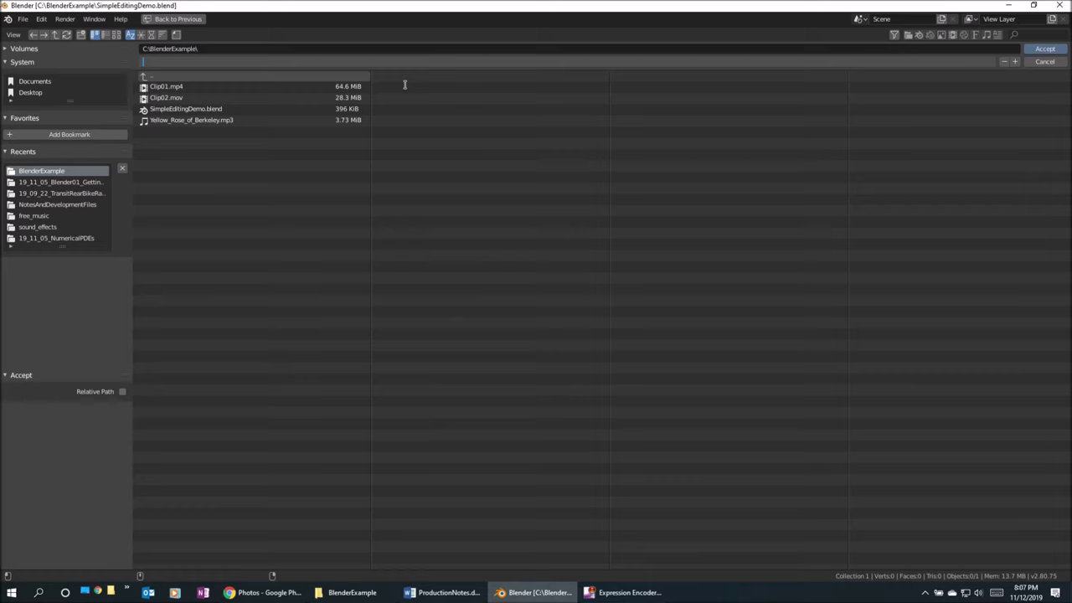
pyautogui.write('FinalRenderedVideo')
pyautogui.click(1039, 51)
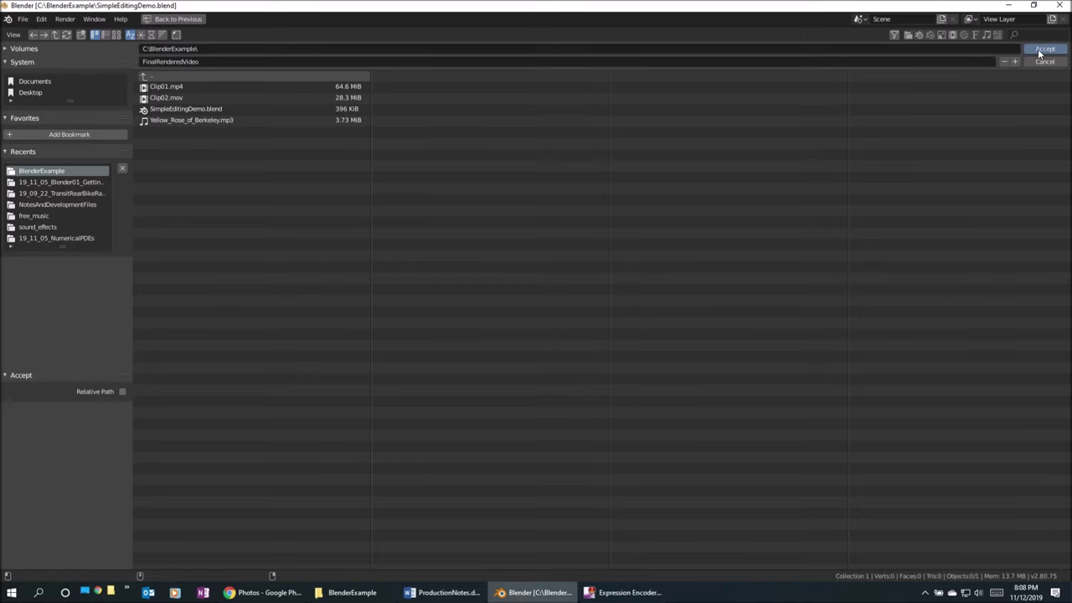
pyautogui.click(1037, 49)
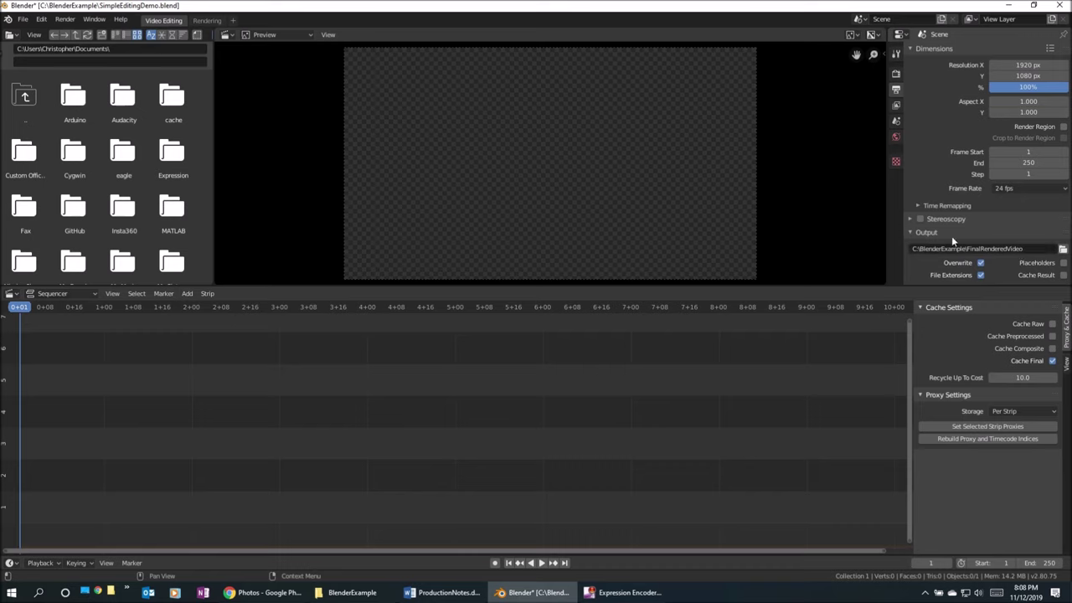
# Change the output File Format from PNG to FFmpeg video and expand its Encoding settings
pyautogui.scroll(-1, 971, 157)
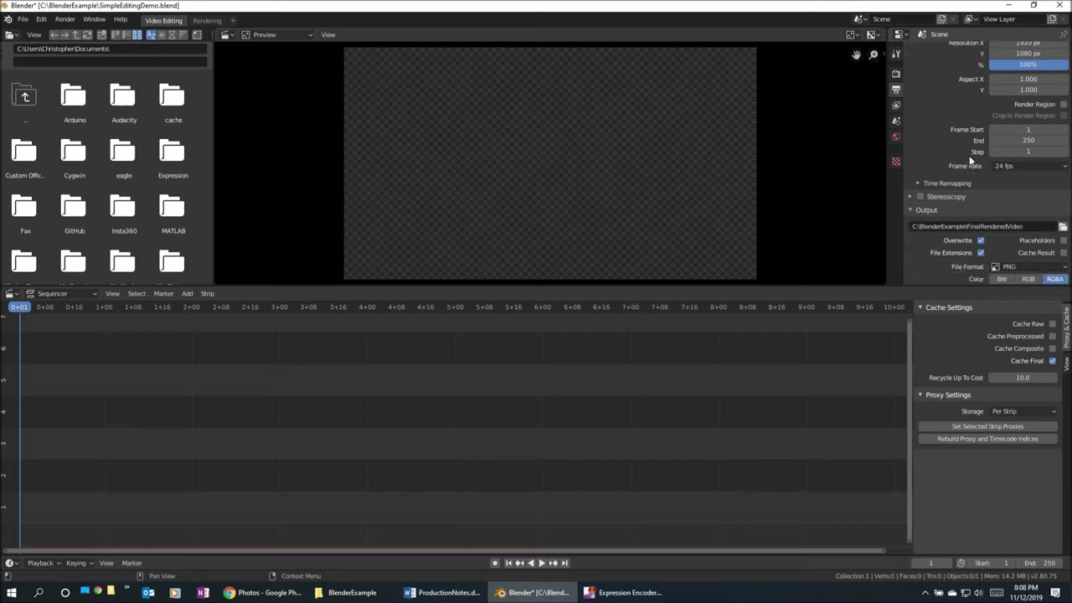
pyautogui.scroll(-2, 970, 156)
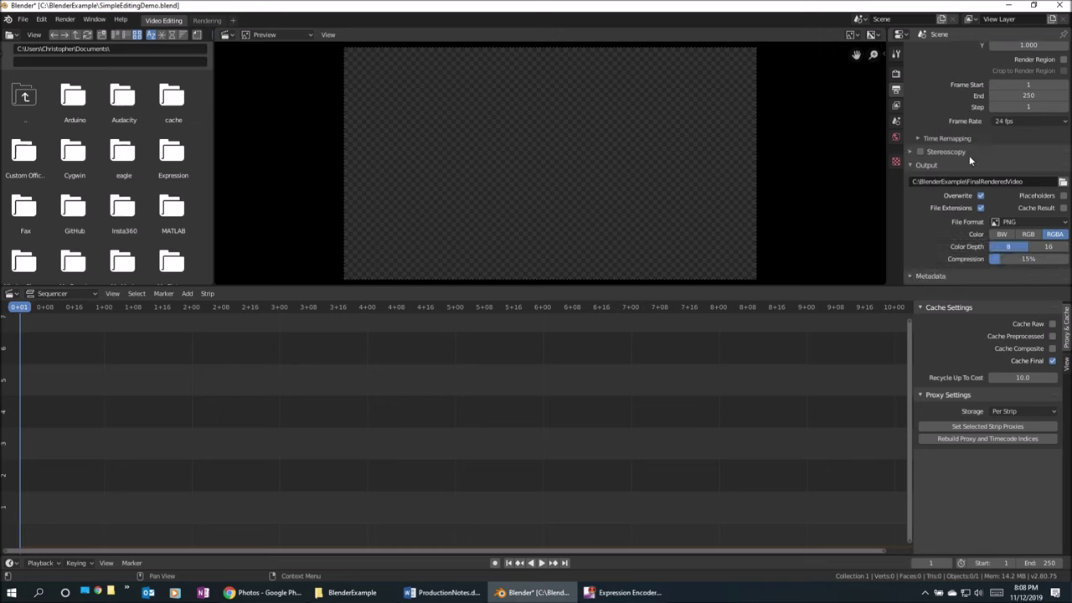
pyautogui.scroll(-1, 968, 155)
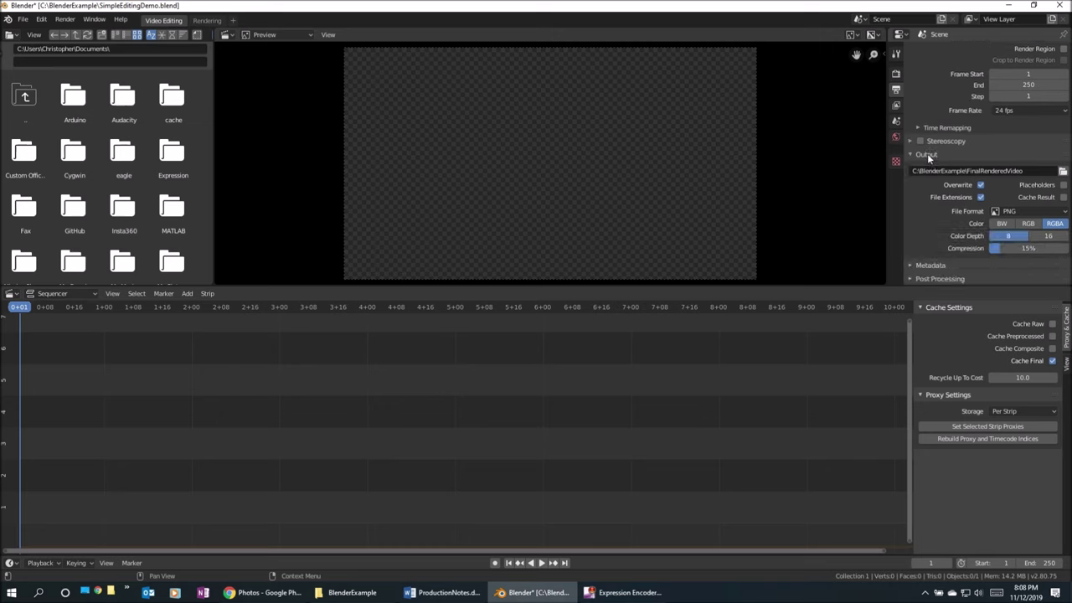
pyautogui.click(1060, 214)
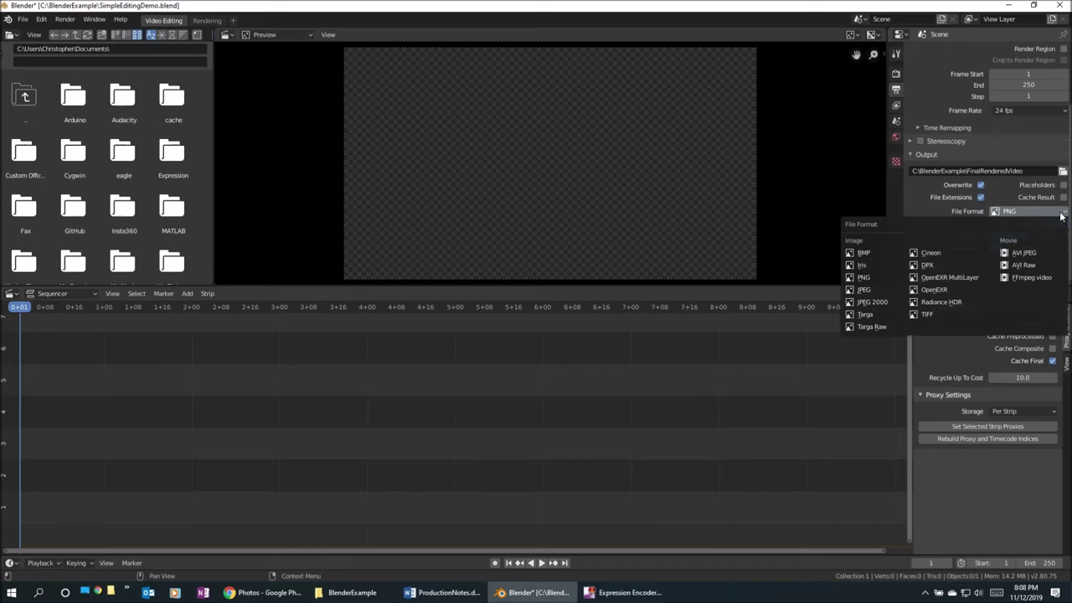
pyautogui.click(1036, 279)
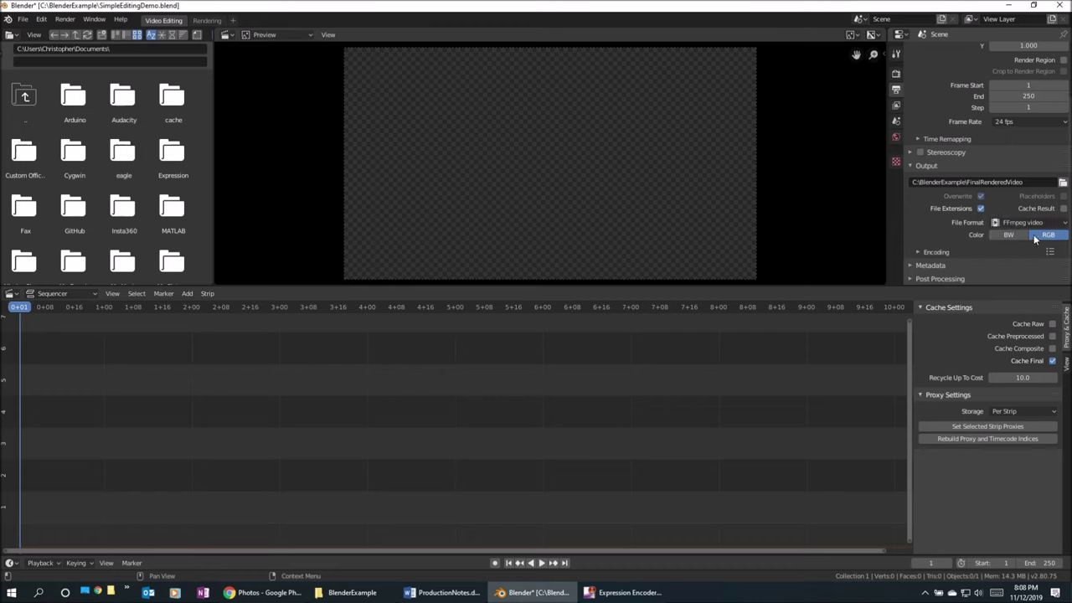
pyautogui.click(918, 253)
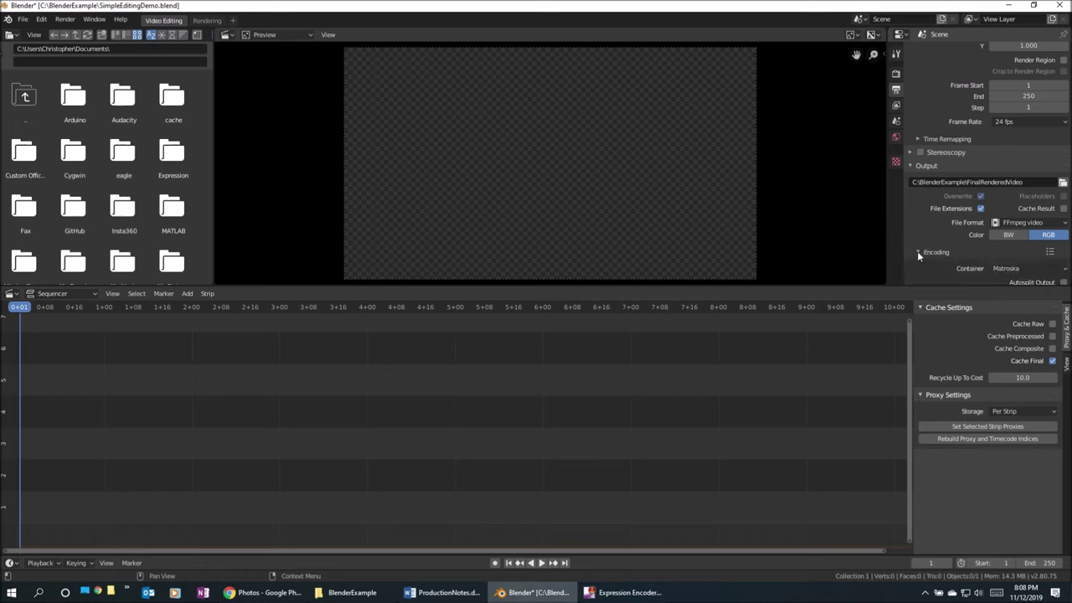
pyautogui.scroll(-5, 971, 239)
pyautogui.scroll(-2, 971, 235)
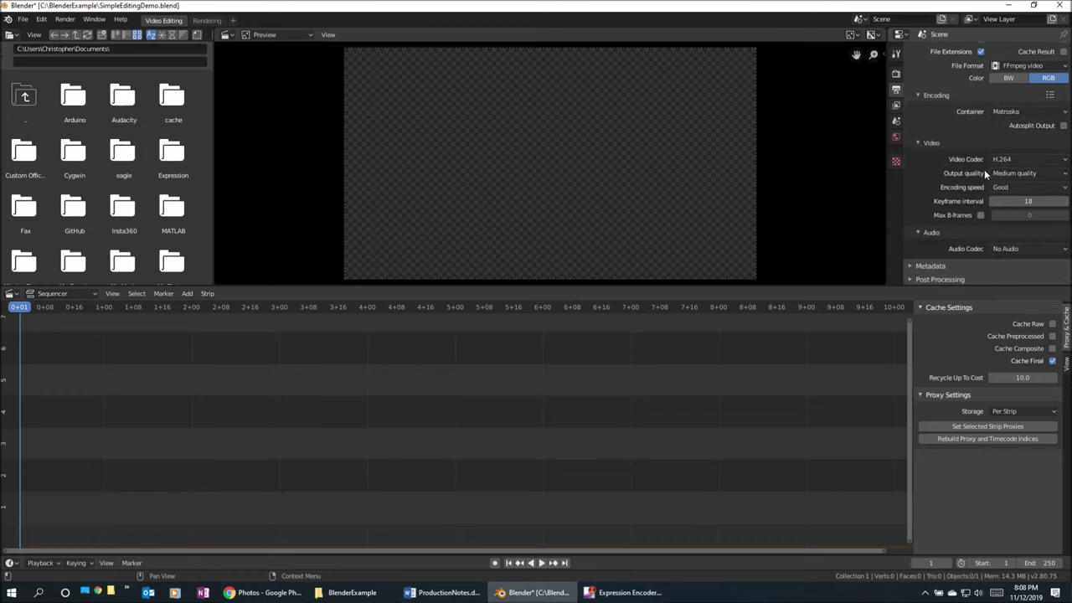
pyautogui.click(1065, 112)
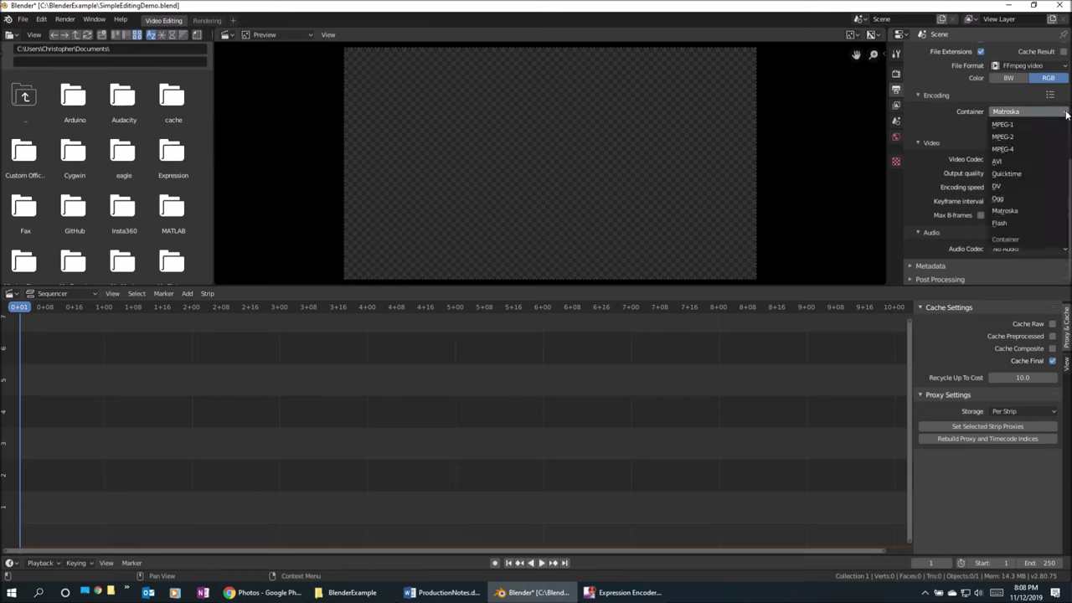
# Set container to MPEG-4, output quality to Perceptually lossless, and audio codec to AAC
pyautogui.click(1021, 149)
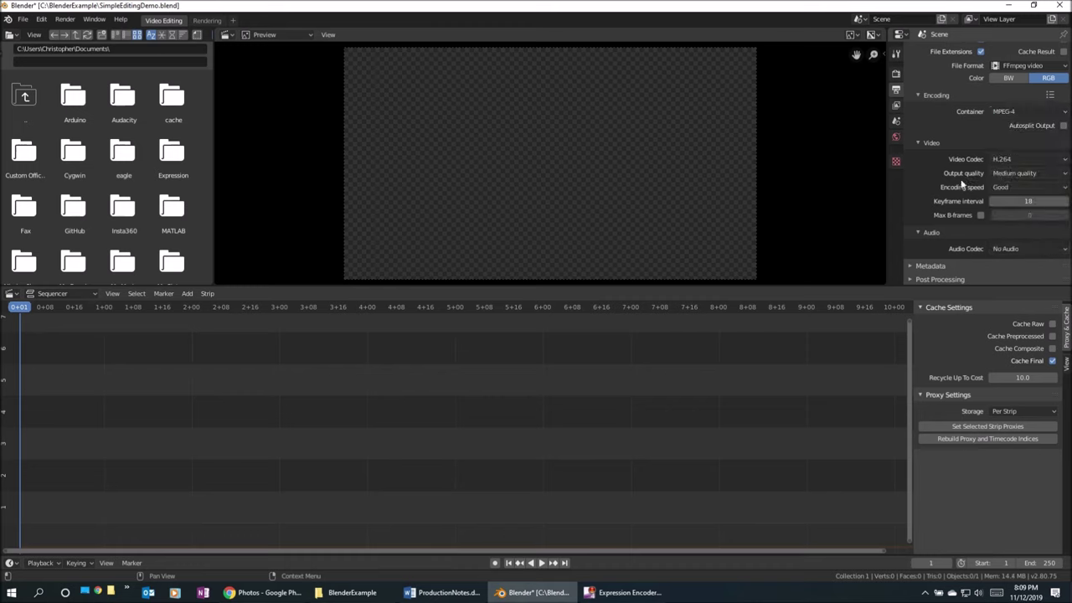
pyautogui.click(1012, 172)
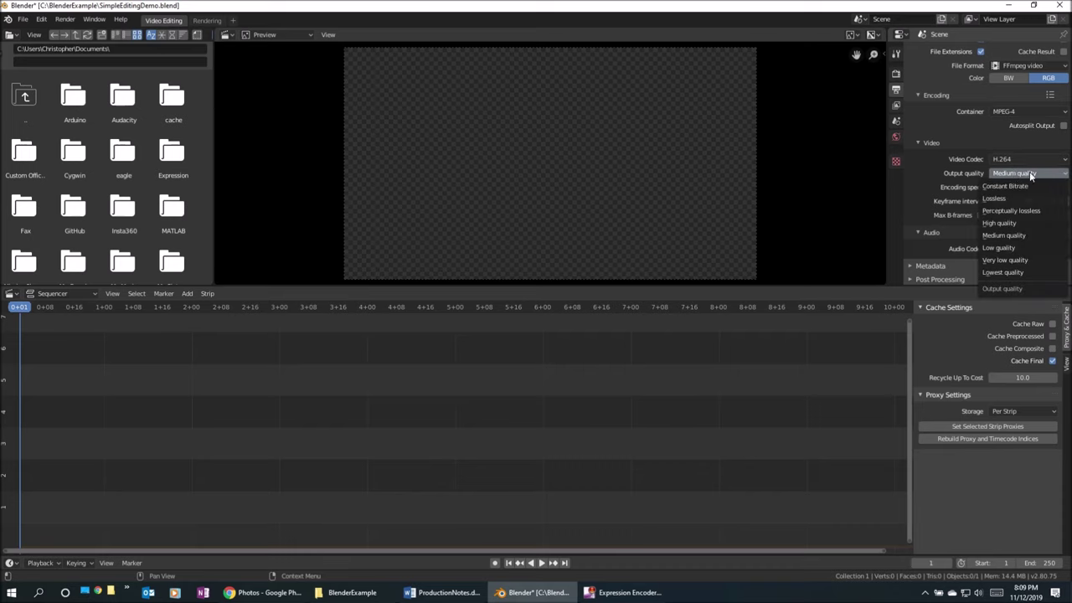
pyautogui.click(1014, 211)
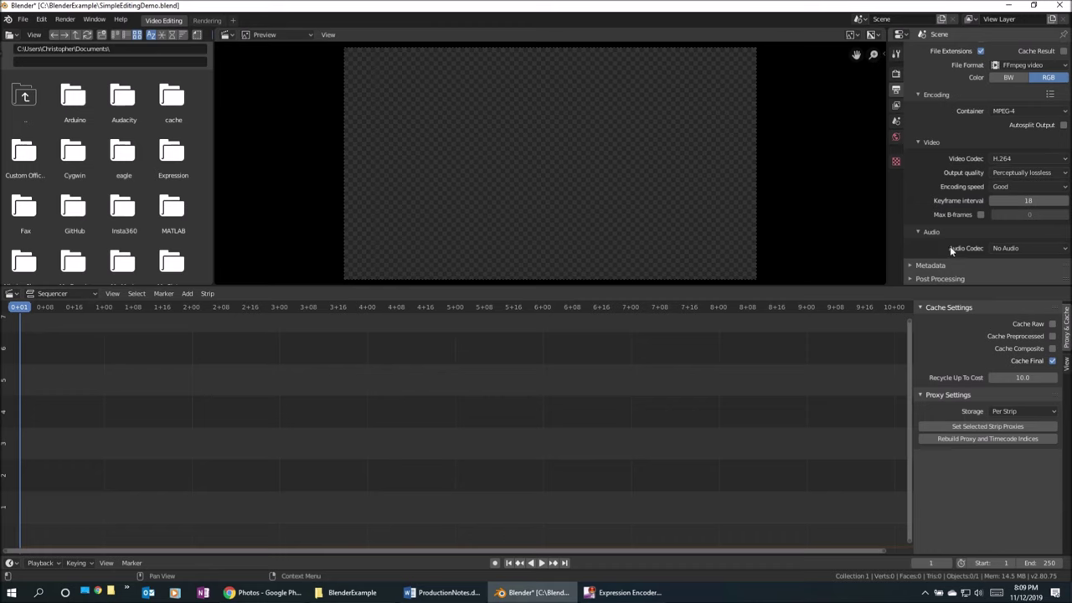
pyautogui.click(1064, 253)
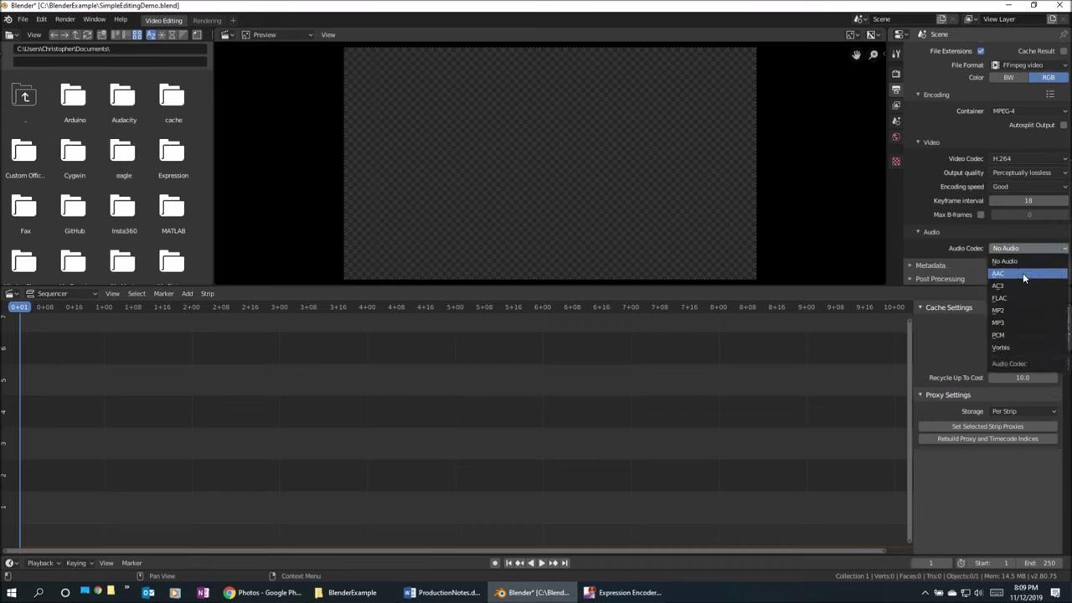
pyautogui.click(1022, 273)
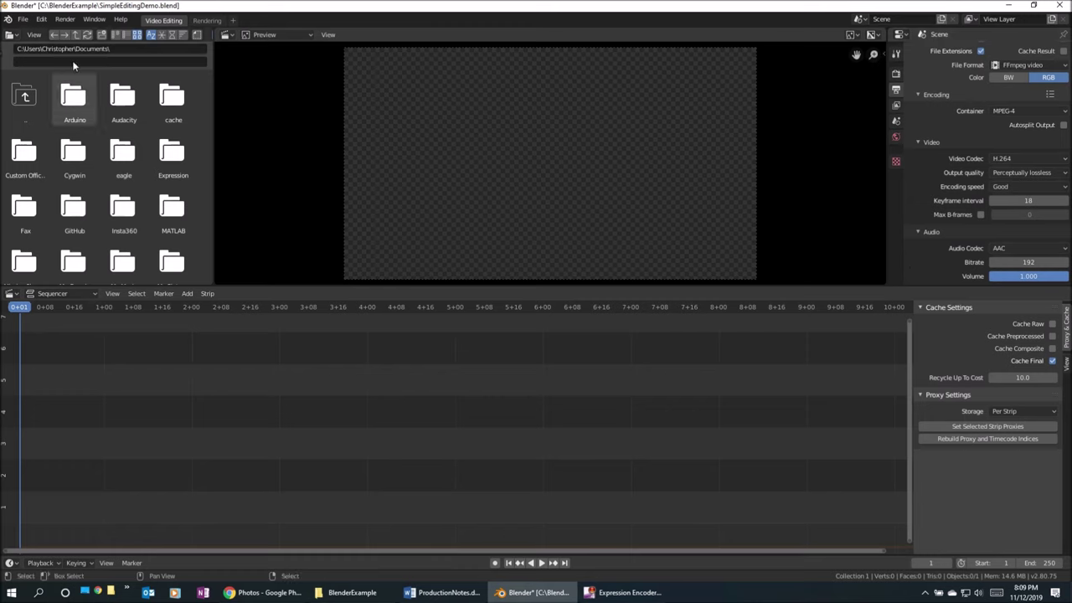
# Save the SimpleEditingDemo .blend project from the File menu
pyautogui.click(22, 19)
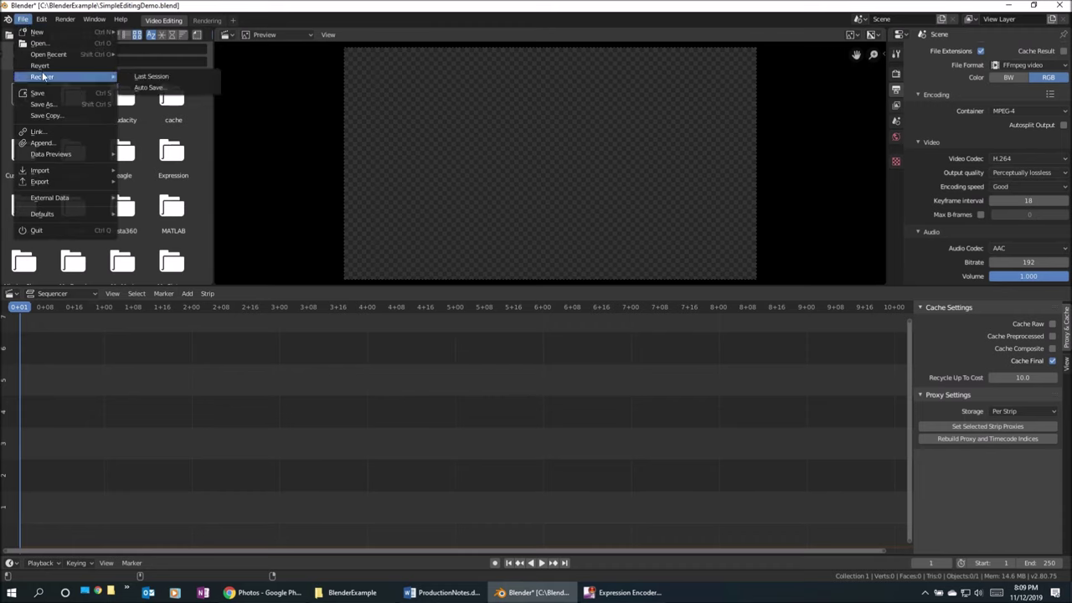
pyautogui.moveTo(41, 18)
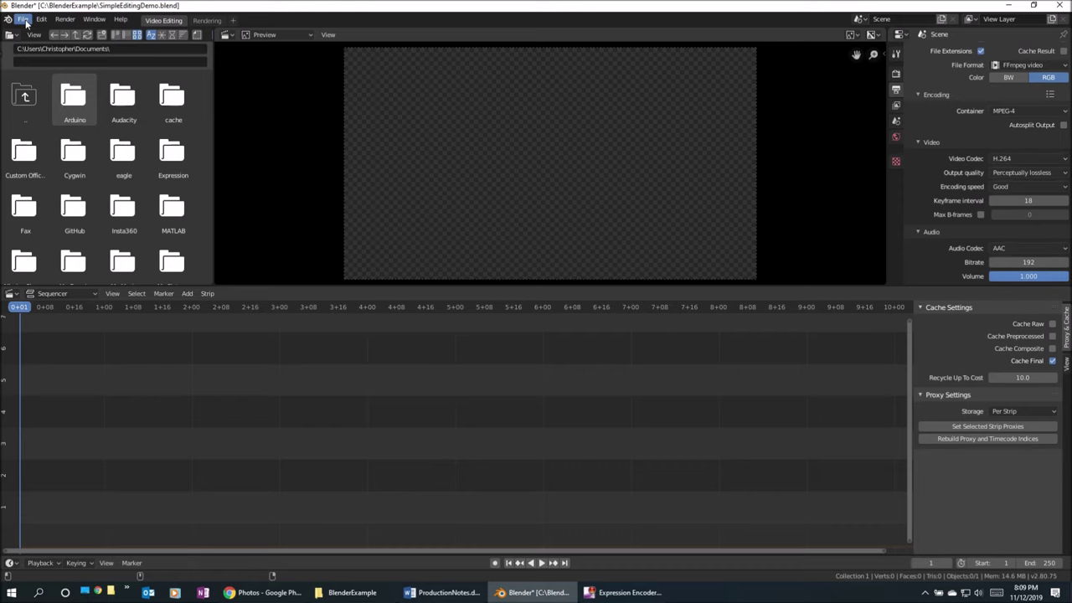
pyautogui.click(24, 20)
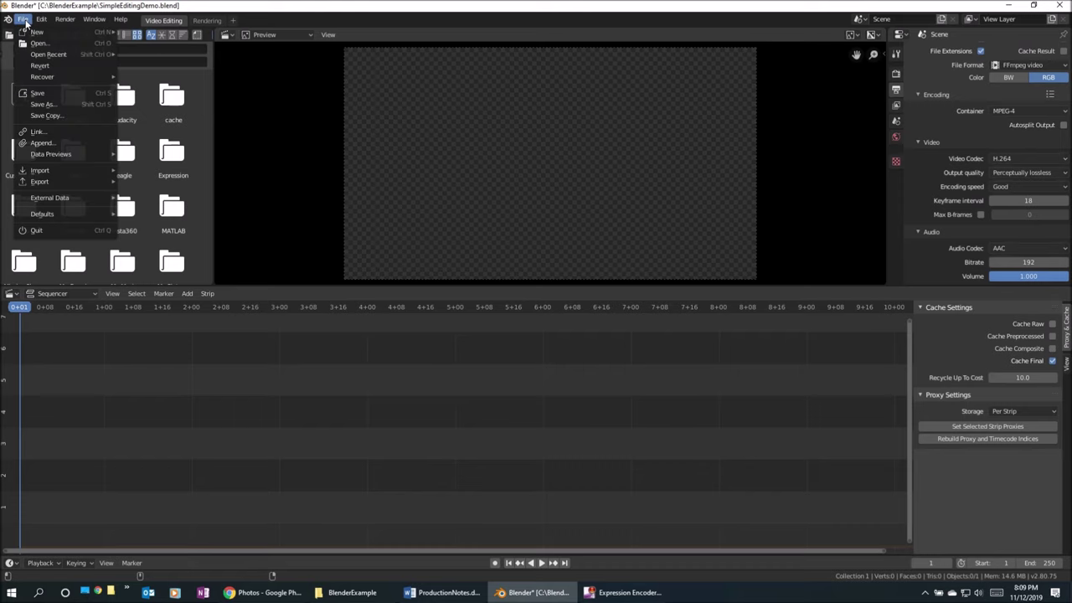
pyautogui.click(46, 96)
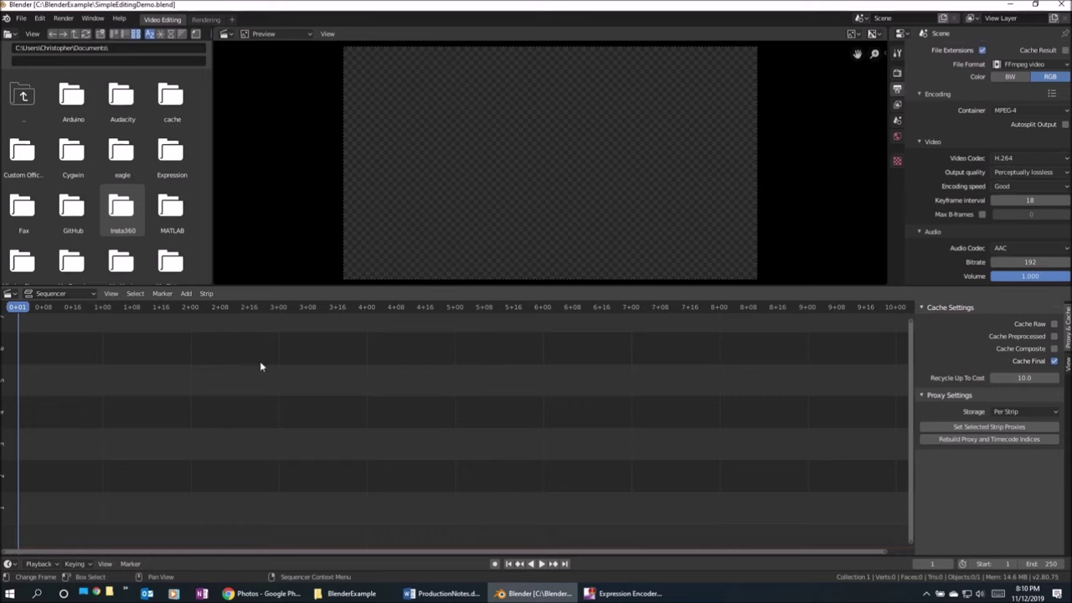
pyautogui.click(187, 294)
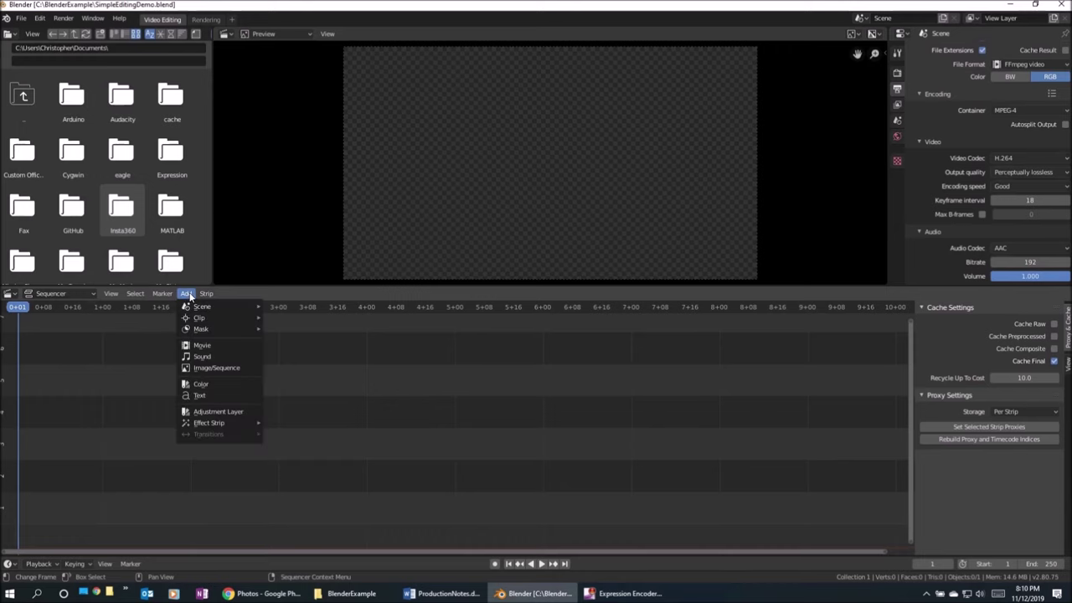
# Insert Clip01.mp4 from the file browser as a movie strip with its sound strip
pyautogui.click(208, 345)
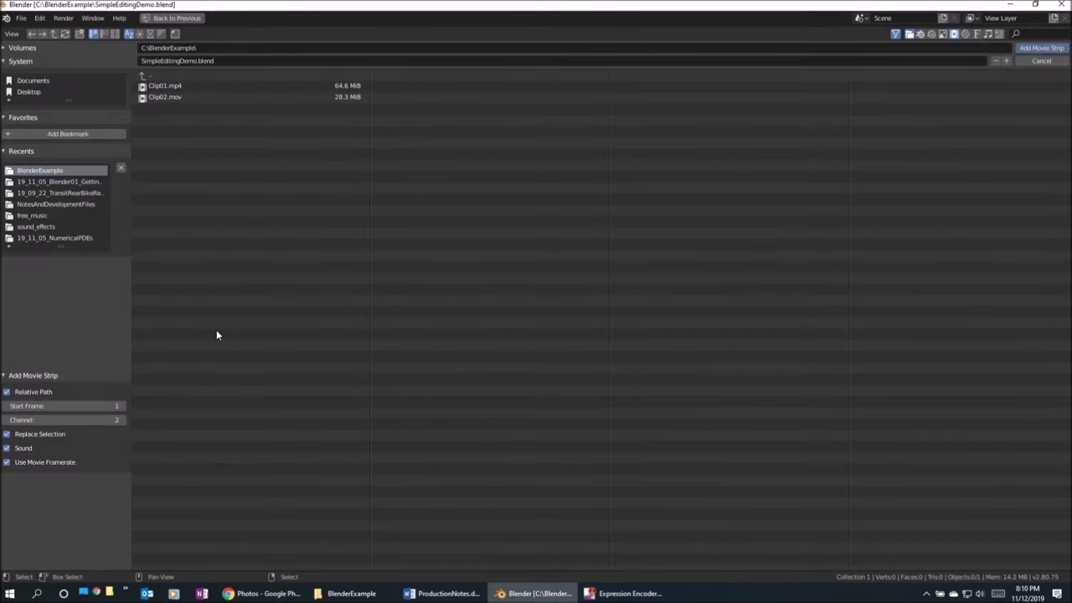
pyautogui.click(168, 85)
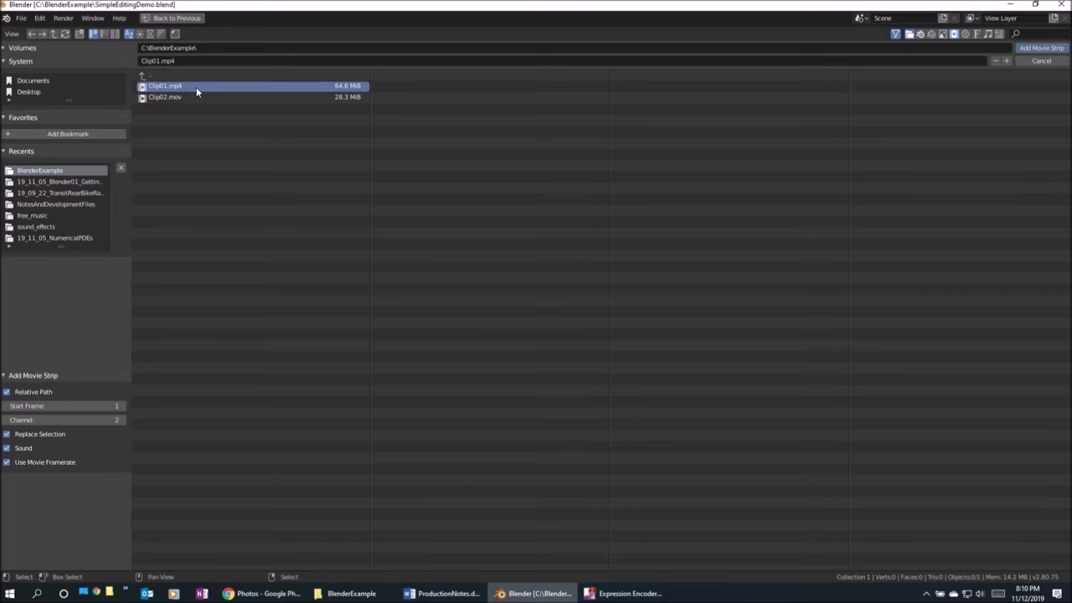
pyautogui.click(1043, 49)
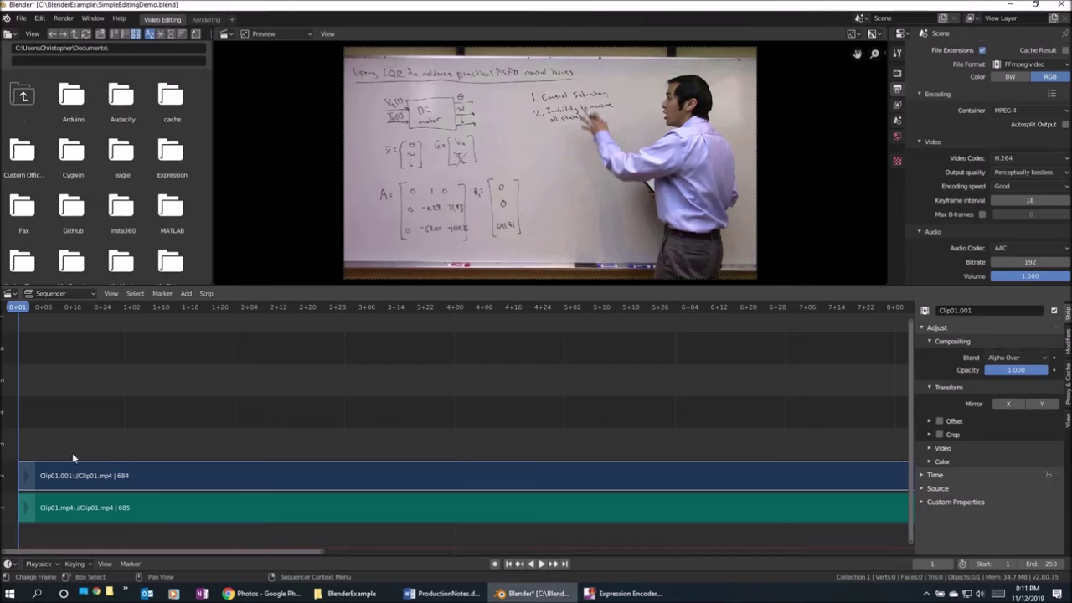
pyautogui.click(134, 511)
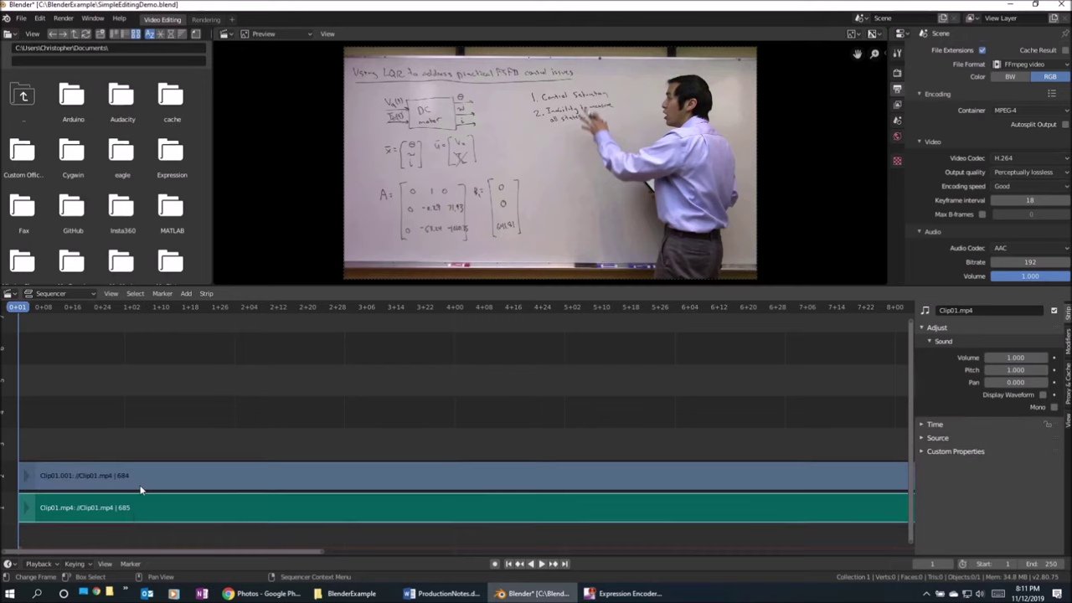
pyautogui.click(149, 484)
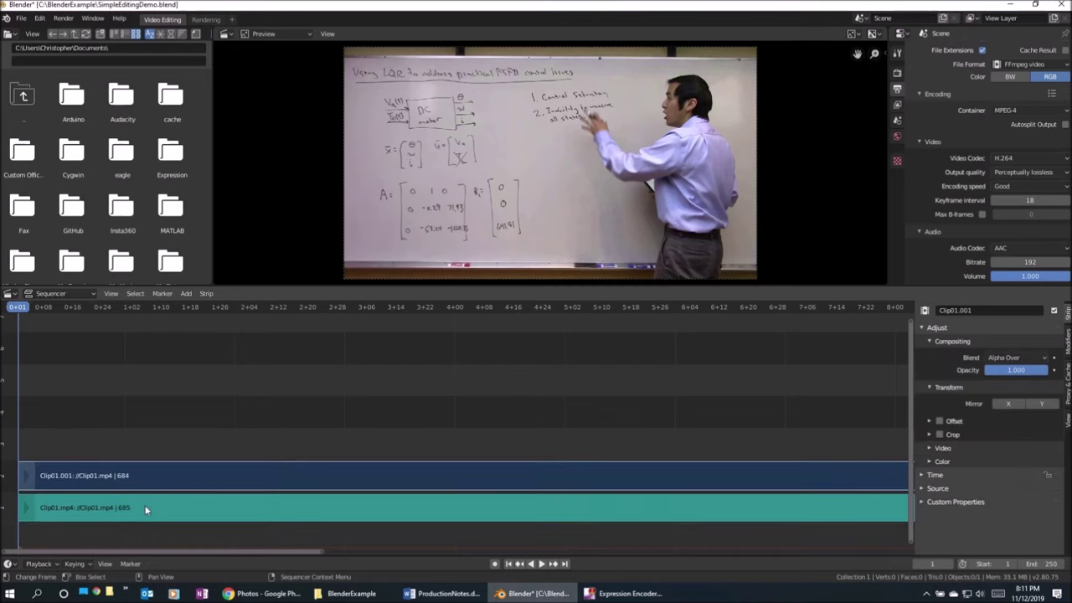
pyautogui.click(144, 507)
pyautogui.click(160, 484)
pyautogui.click(157, 502)
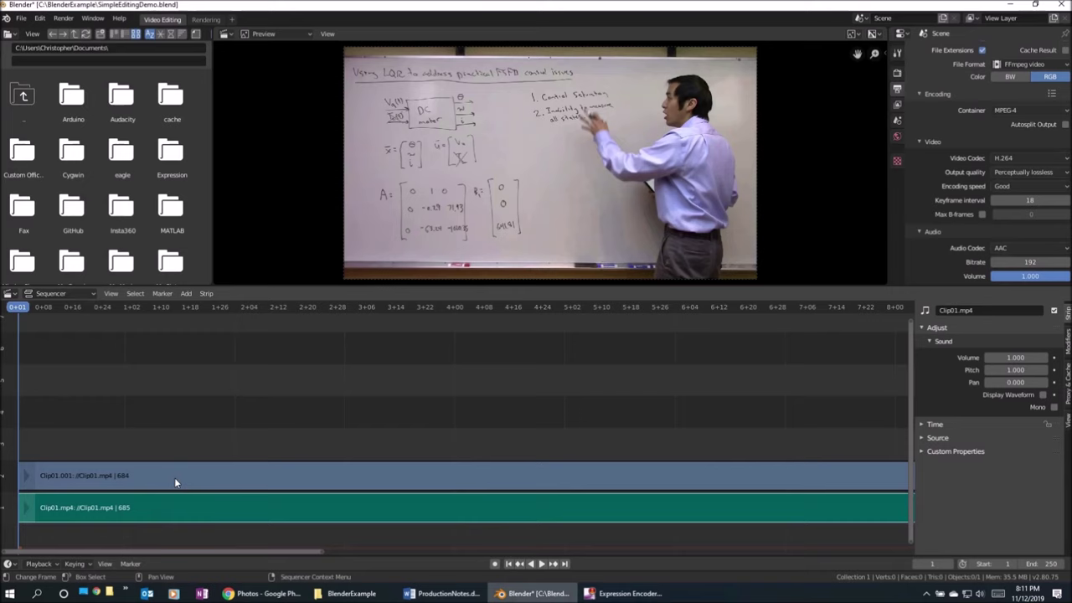
pyautogui.click(195, 472)
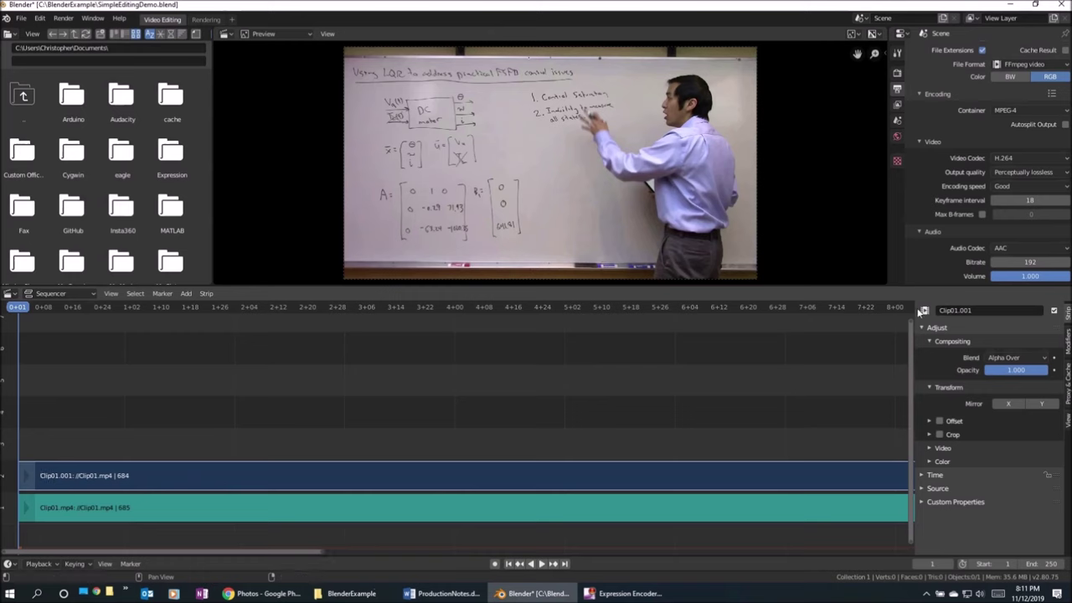
pyautogui.click(252, 519)
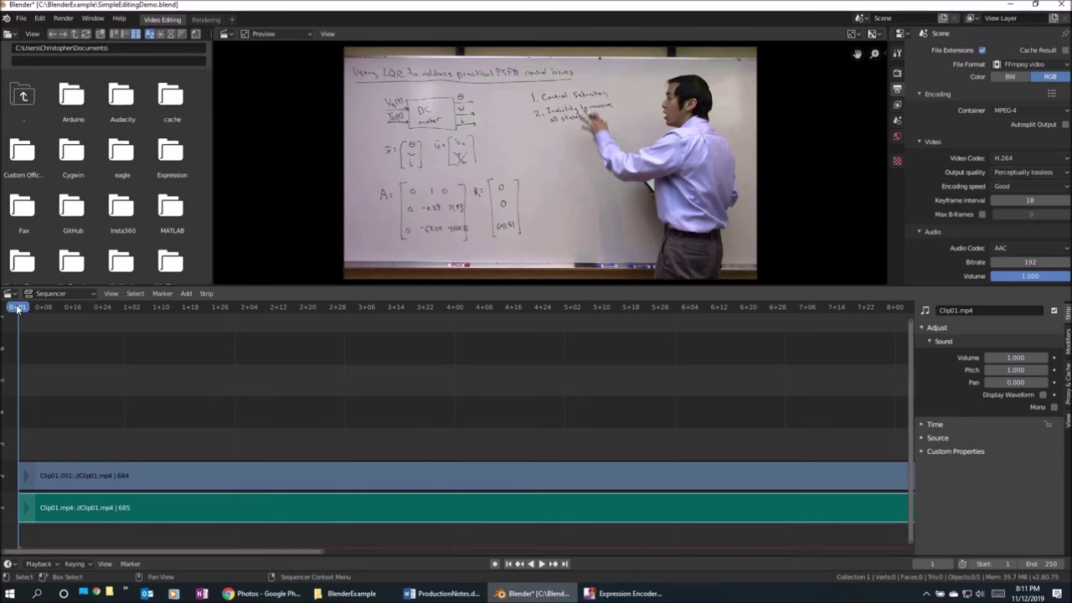
# Play the Clip01 sequence from the start and stop it at frame 72 on the ruler
pyautogui.press('space')
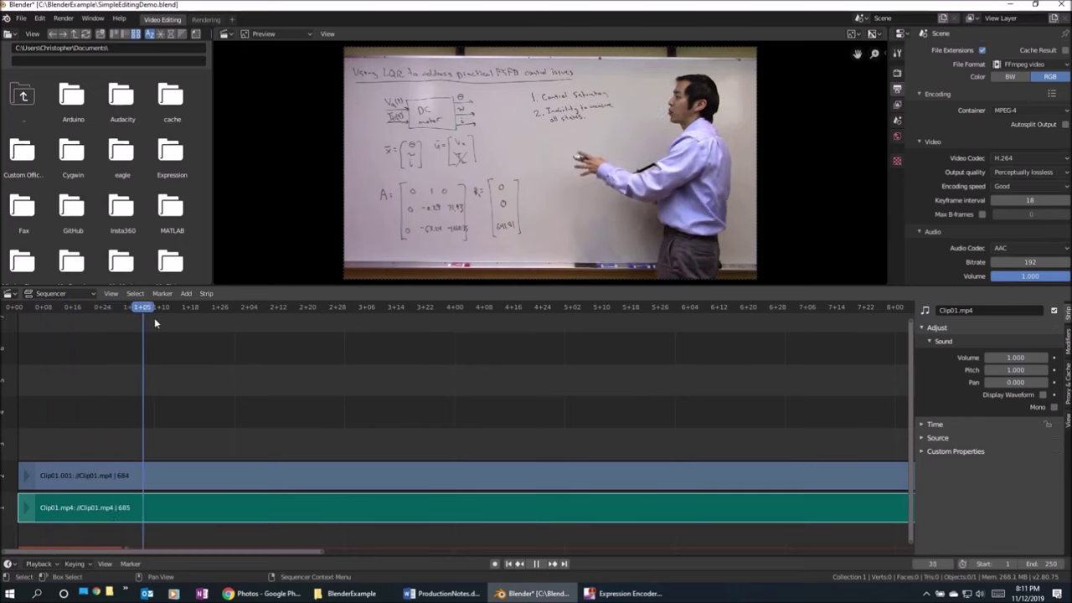
pyautogui.click(277, 309)
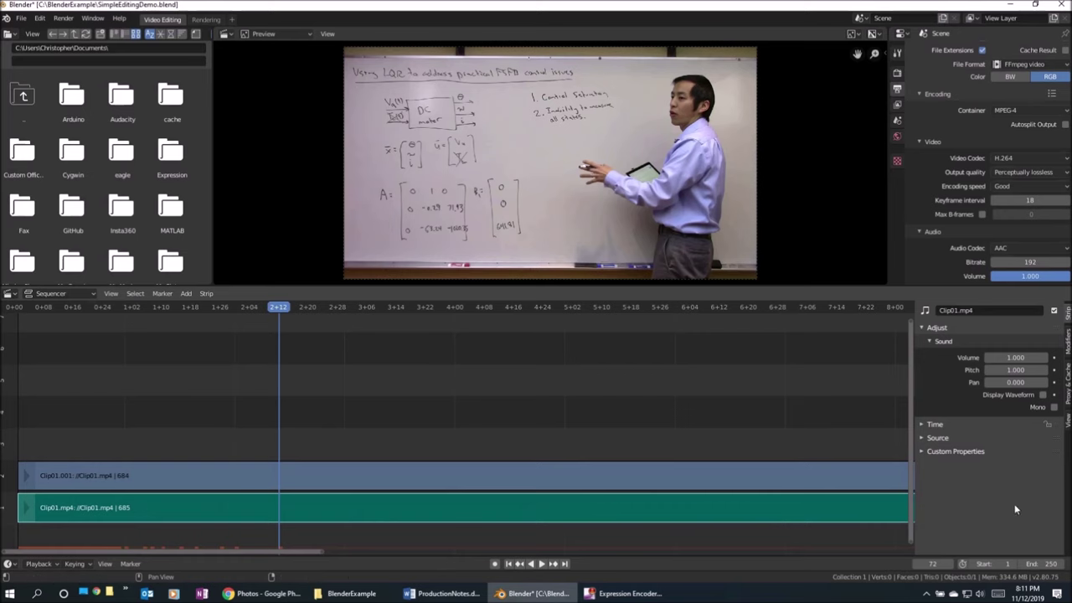
pyautogui.moveTo(156, 550); pyautogui.dragTo(116, 549)
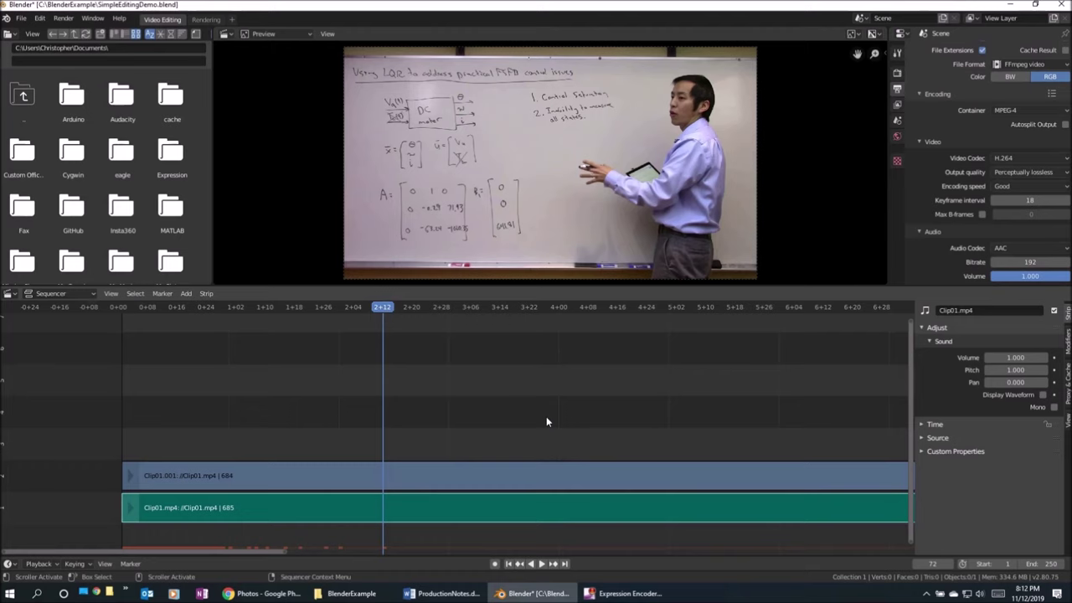
pyautogui.scroll(-8, 548, 421)
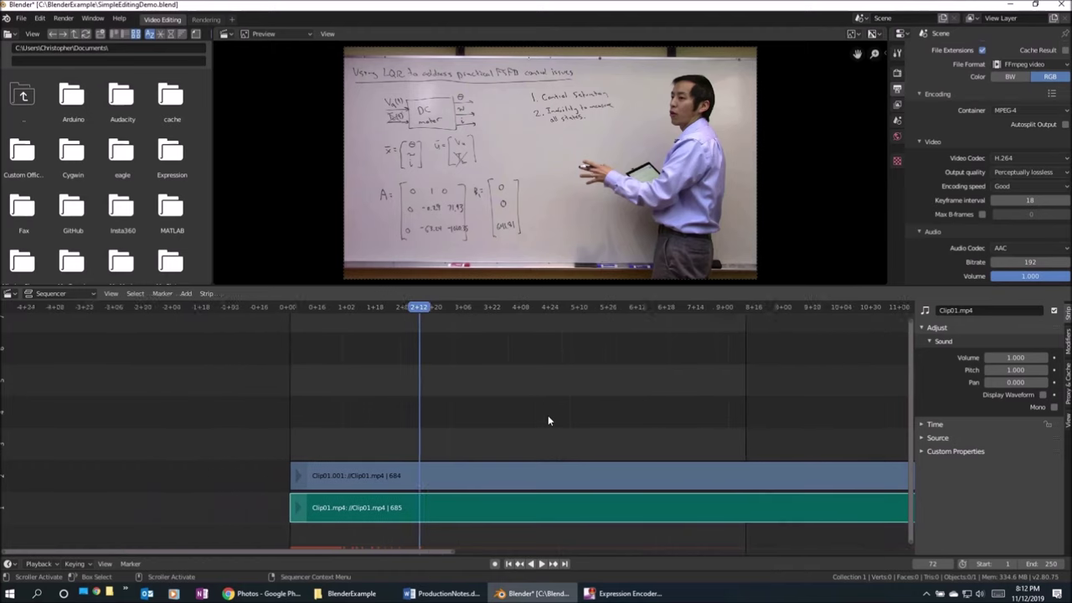
# Zoom the sequencer out to show the whole Clip01 strips and put the playhead at frame 70
pyautogui.scroll(-4, 548, 420)
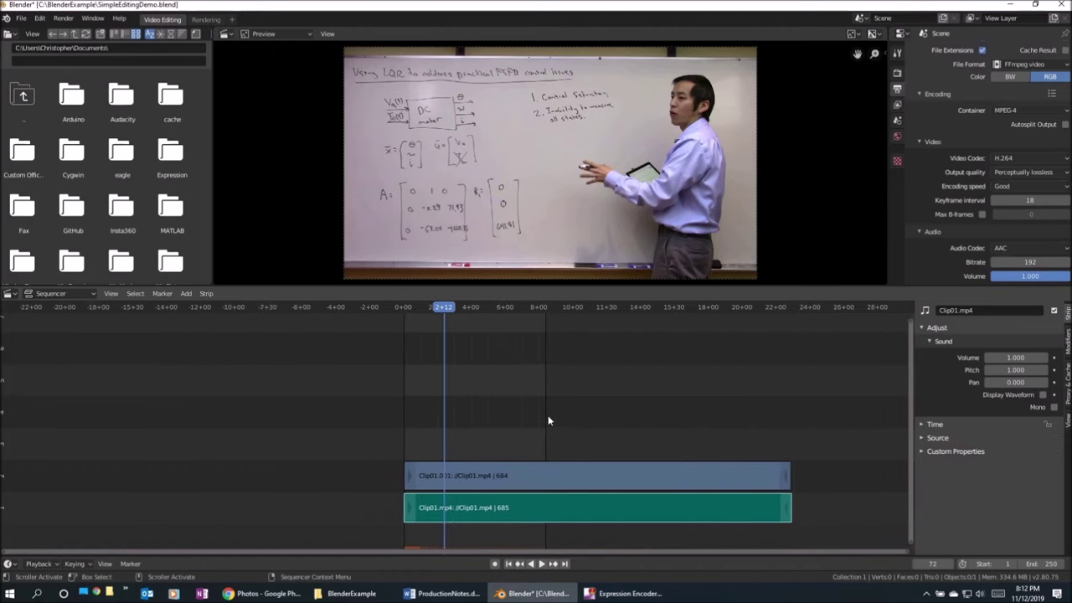
pyautogui.click(441, 309)
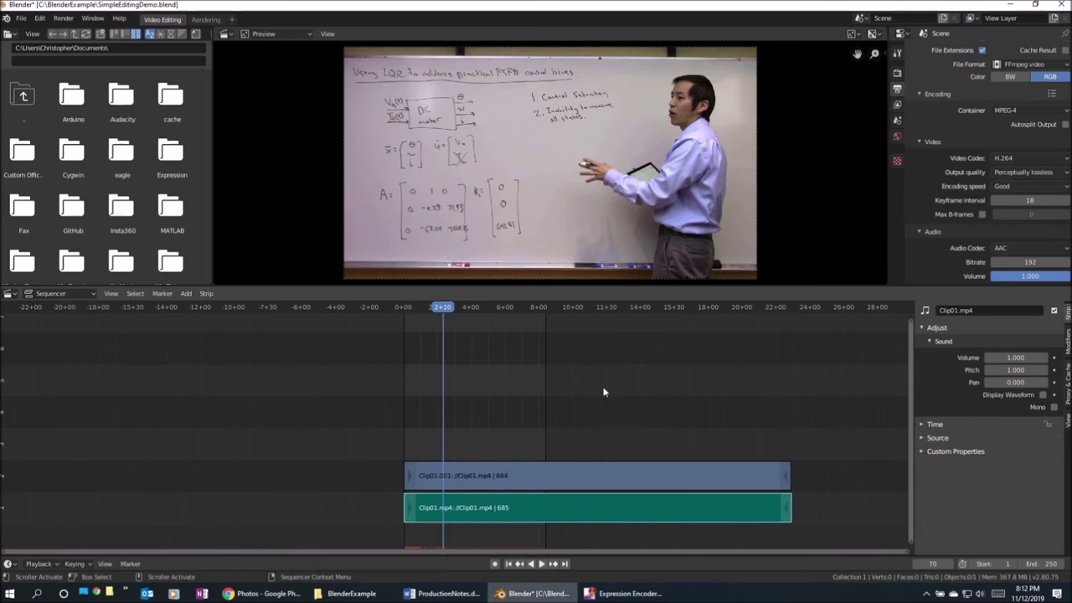
pyautogui.scroll(4, 1009, 233)
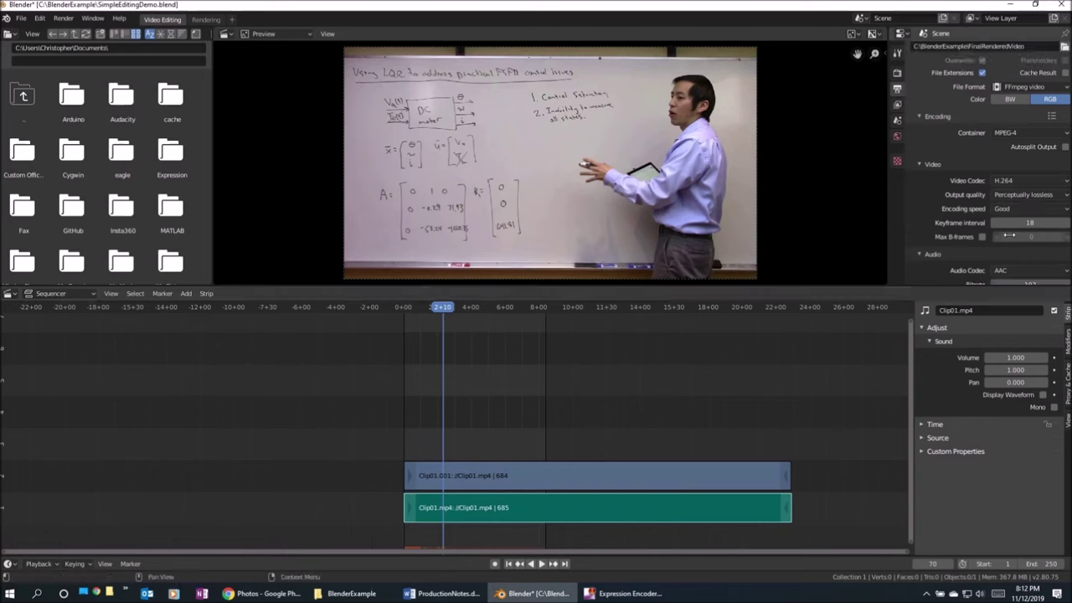
# Change Frame End from 250 to 700 and enable Display Waveform on the Clip01 sound strip
pyautogui.scroll(8, 1009, 234)
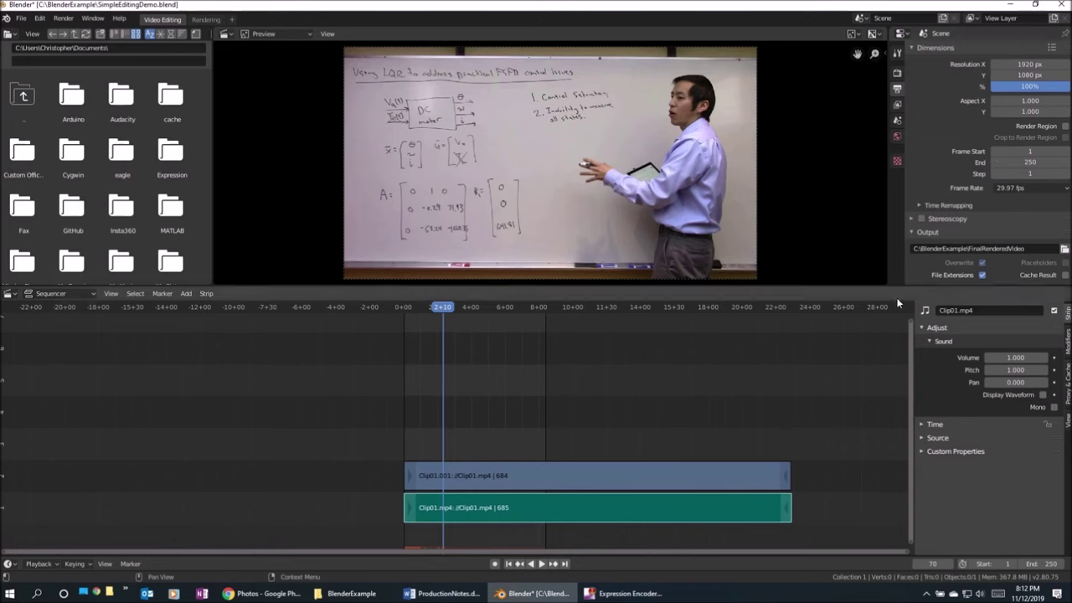
pyautogui.click(1014, 162)
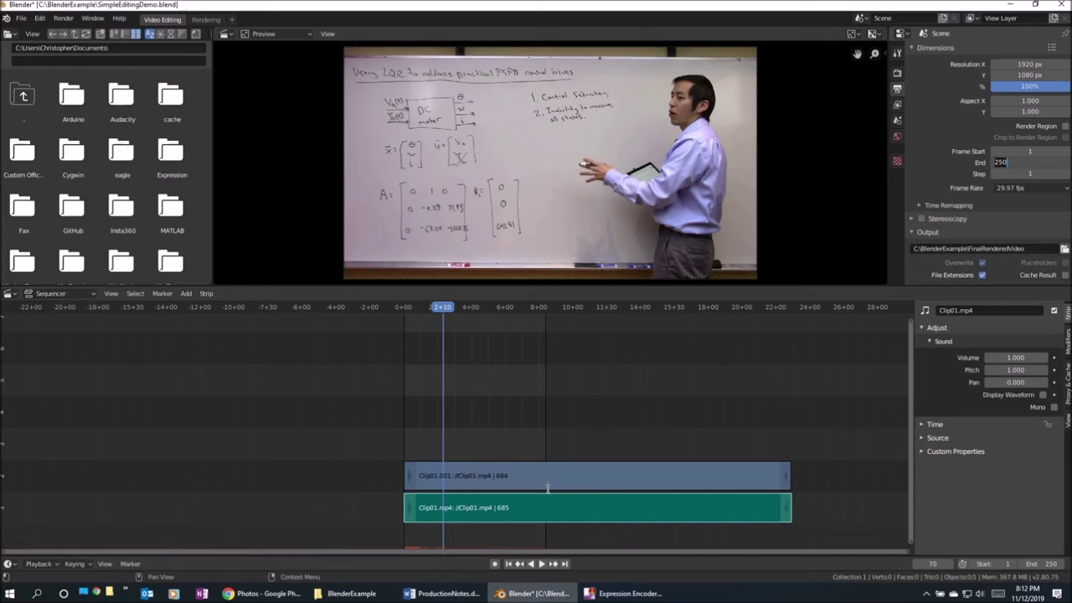
pyautogui.click(1013, 168)
pyautogui.moveTo(1008, 164); pyautogui.dragTo(965, 164)
pyautogui.write('700')
pyautogui.press('Return')
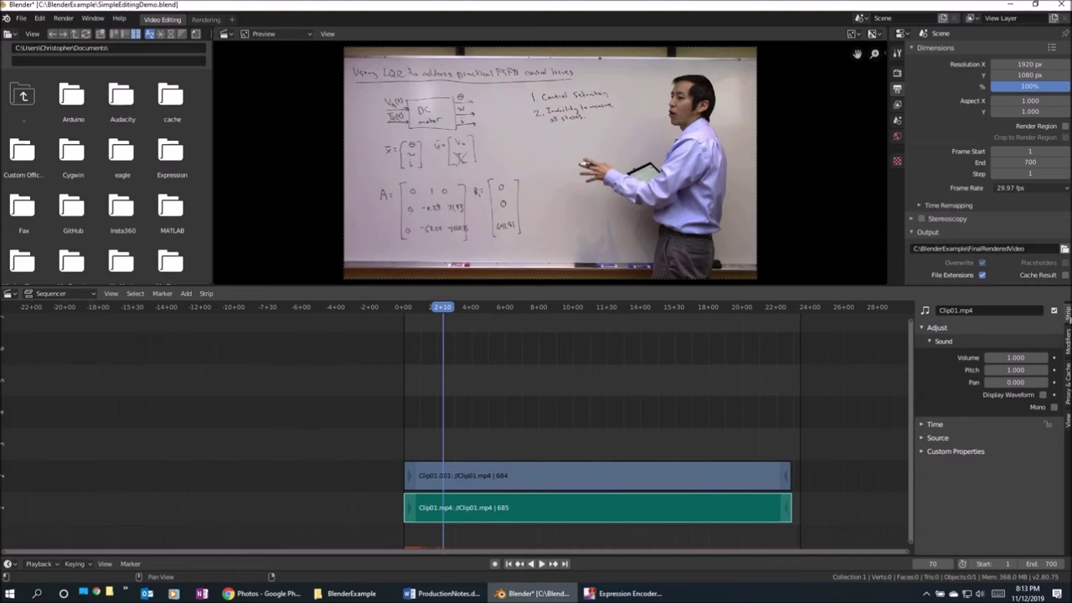
pyautogui.click(1042, 396)
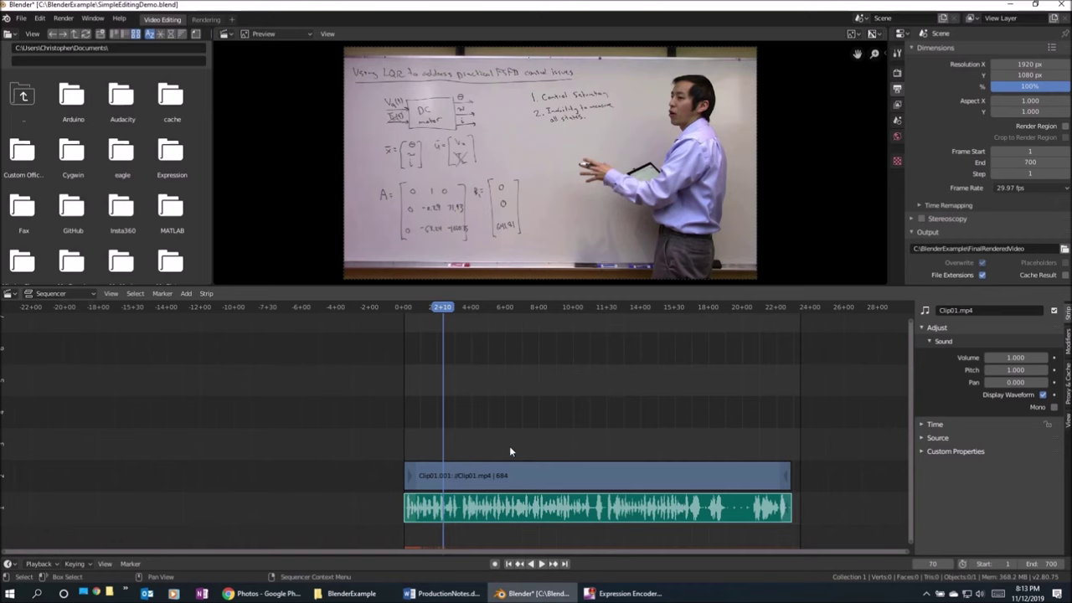
# Start playing the Clip01 sequence from frame 70
pyautogui.press('space')
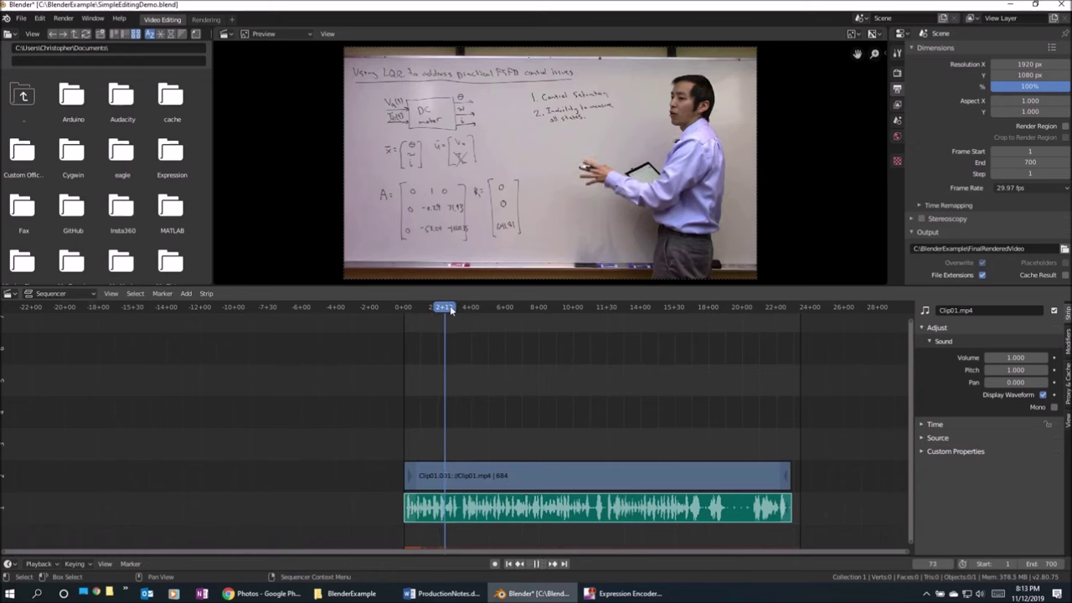
# Stop, resume and pause playback at frames 183, 324 and finally 449
pyautogui.click(511, 307)
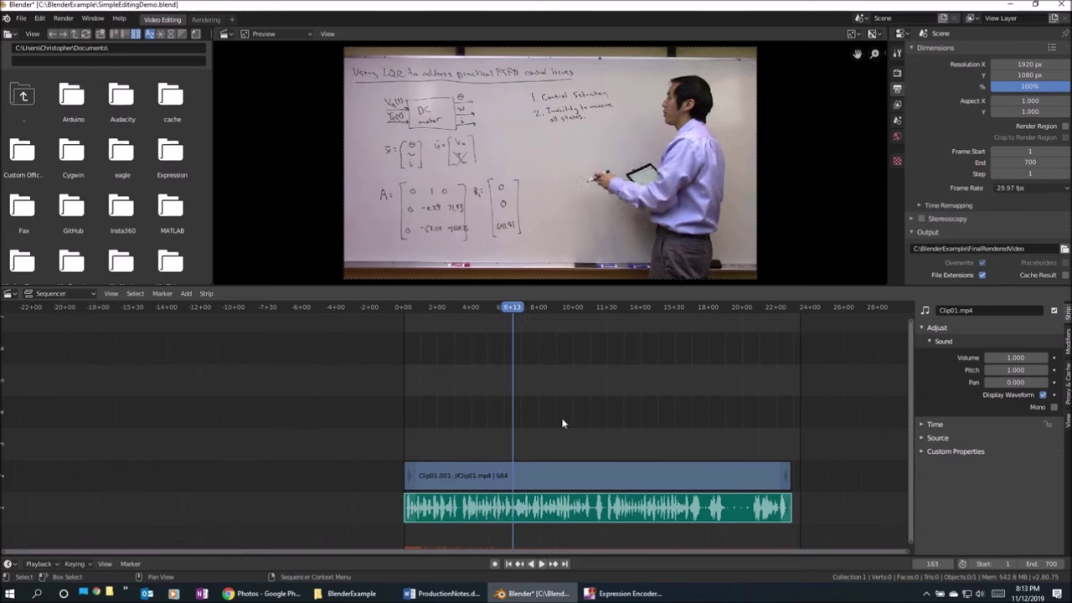
pyautogui.click(541, 566)
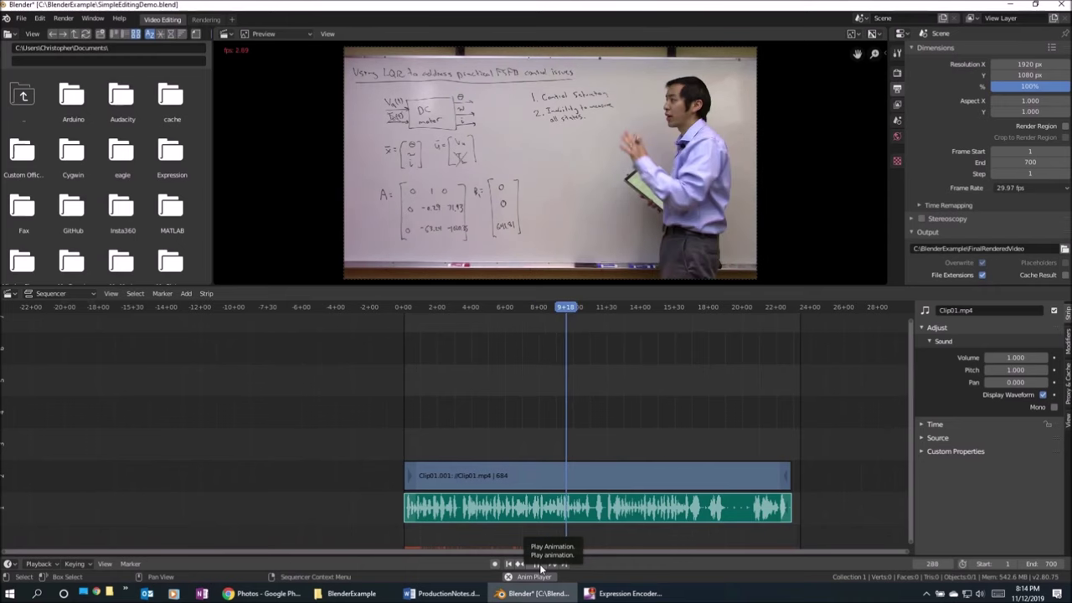
pyautogui.click(540, 564)
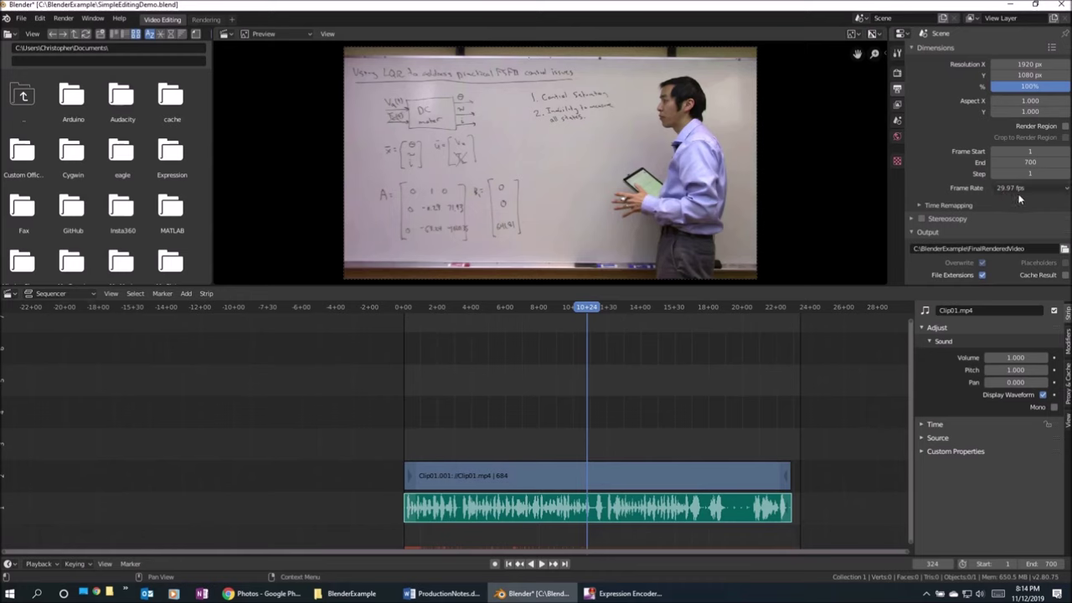
pyautogui.click(541, 563)
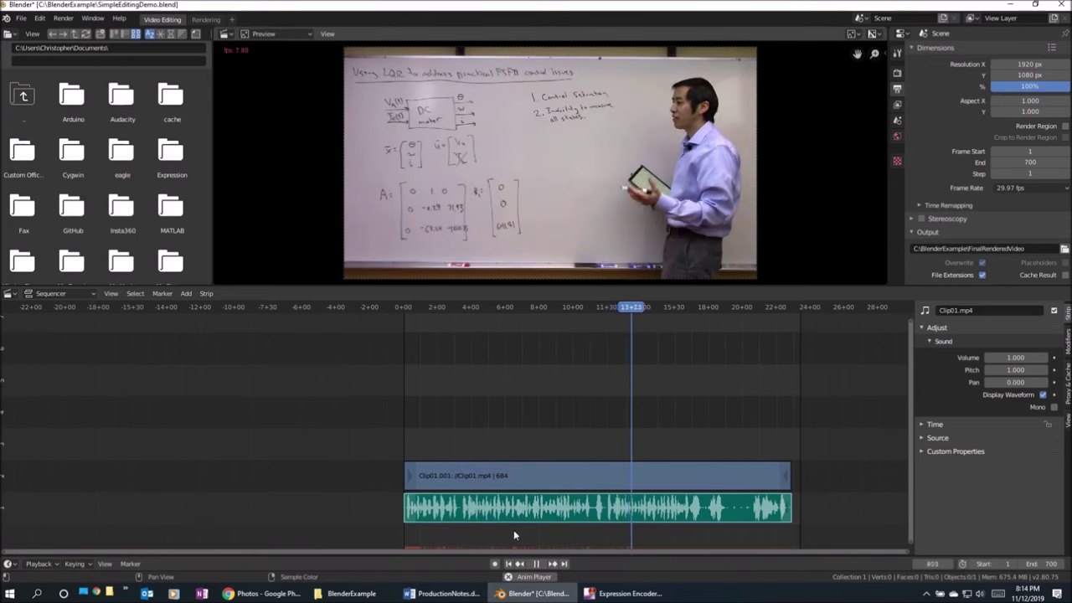
pyautogui.click(539, 564)
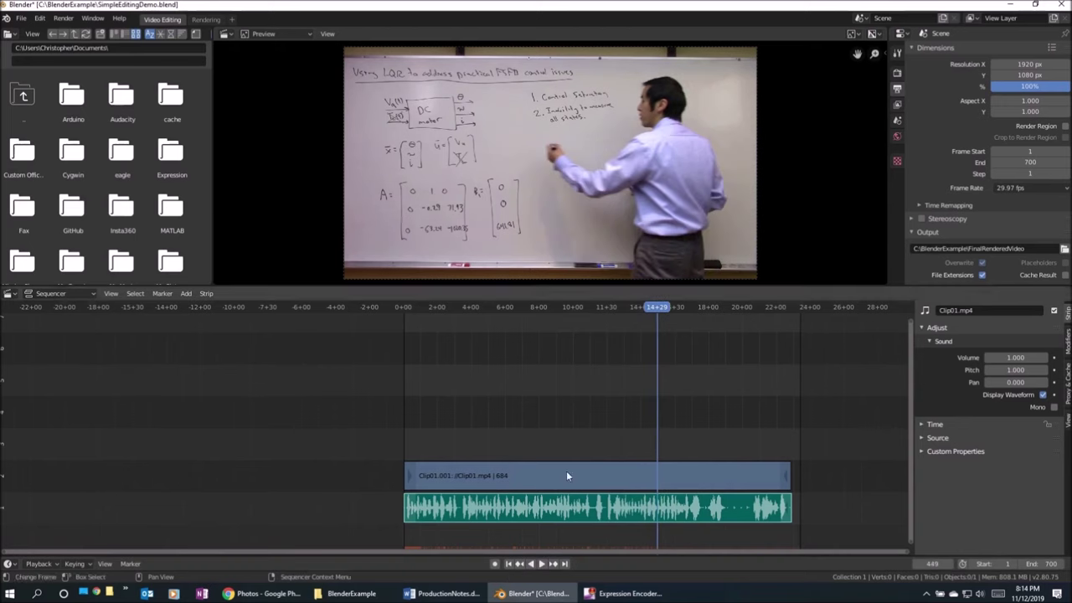
# Open the Properties of Clip01.mp4 in the project folder in File Explorer
pyautogui.click(352, 592)
pyautogui.click(407, 191)
pyautogui.hotkey('alt', 'Return')
pyautogui.click(485, 215)
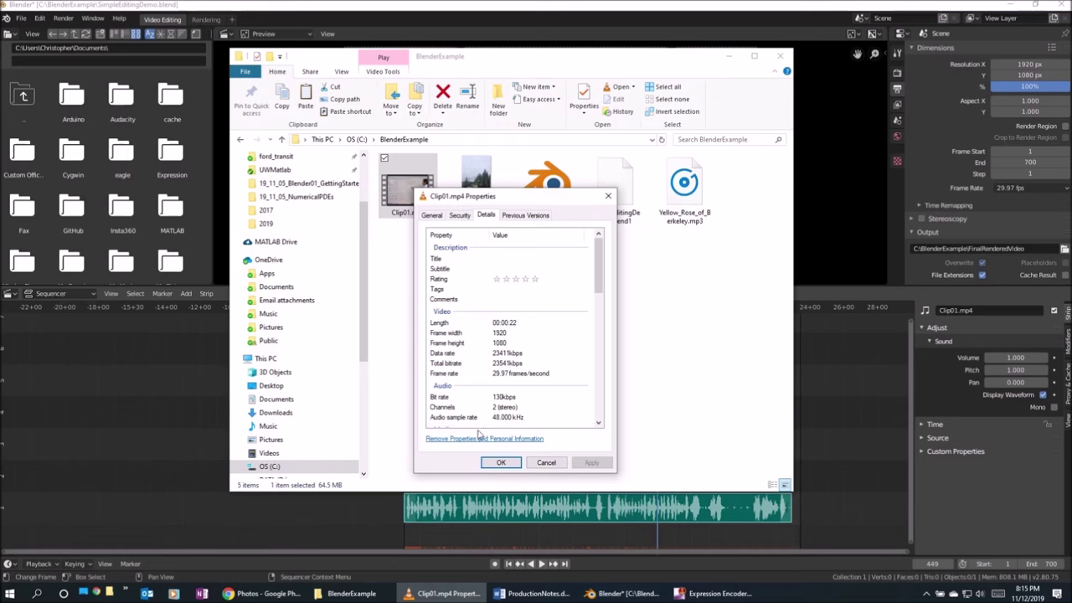
# Close Clip01.mp4's Properties dialog, move the Explorer window aside, and bring Blender to front
pyautogui.click(545, 464)
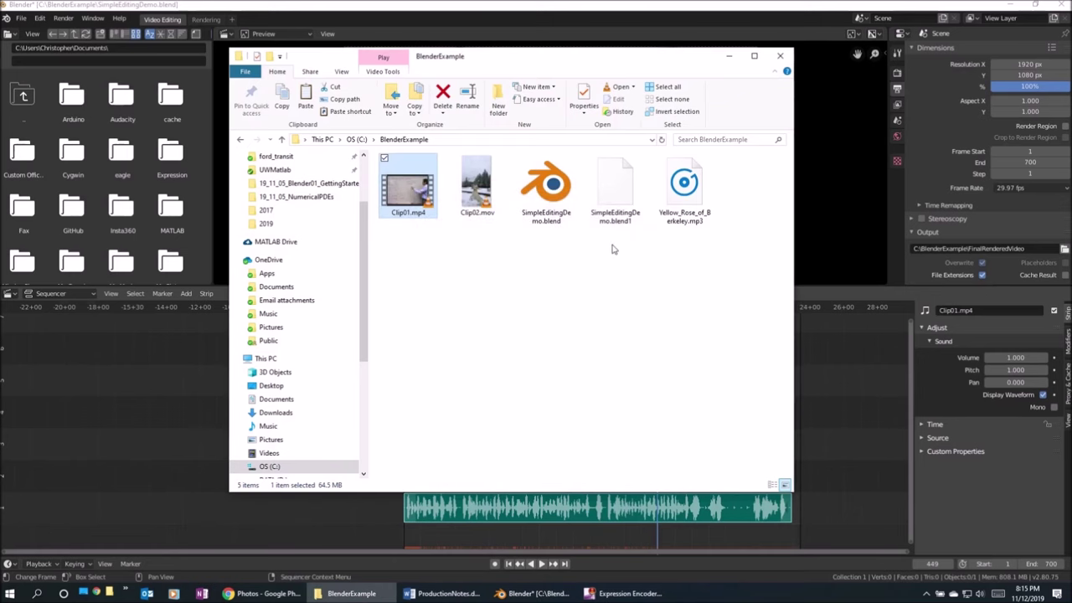
pyautogui.moveTo(706, 59); pyautogui.dragTo(908, 131)
pyautogui.click(385, 11)
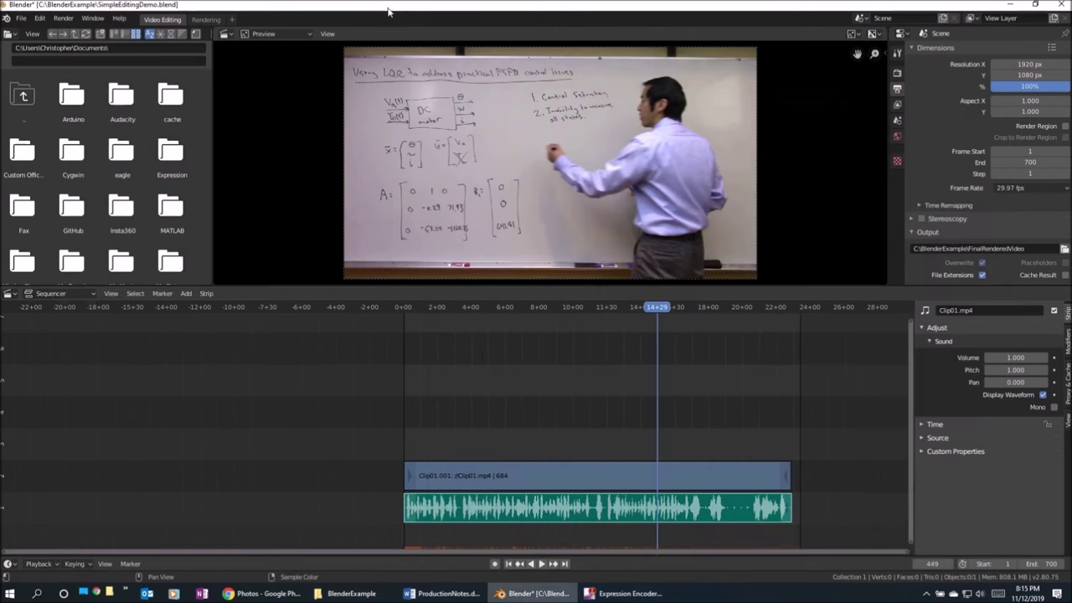